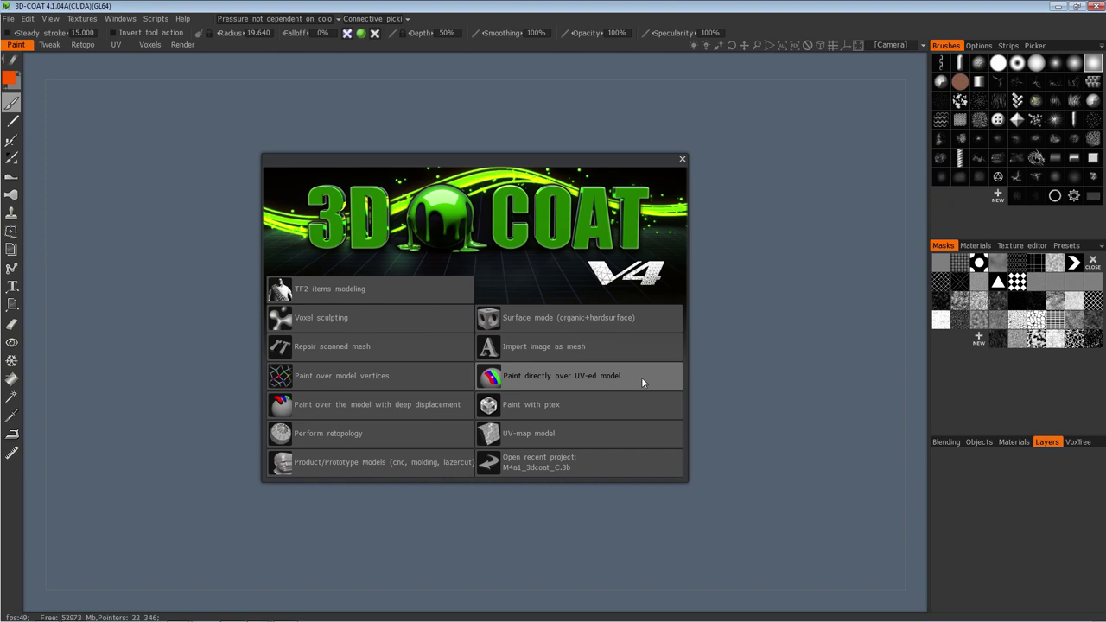
- Start a 'Paint directly over UV-ed model' project and load m4a4.obj from the Weapons folder
{"action": "left_click", "coordinate": [641, 380]}
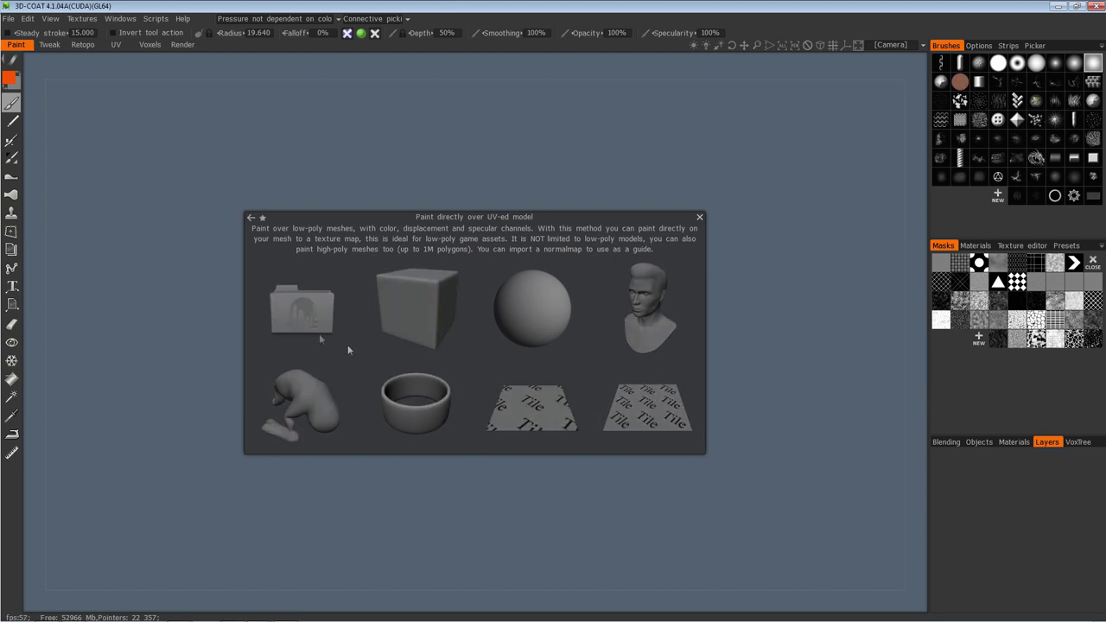
{"action": "left_click", "coordinate": [303, 309]}
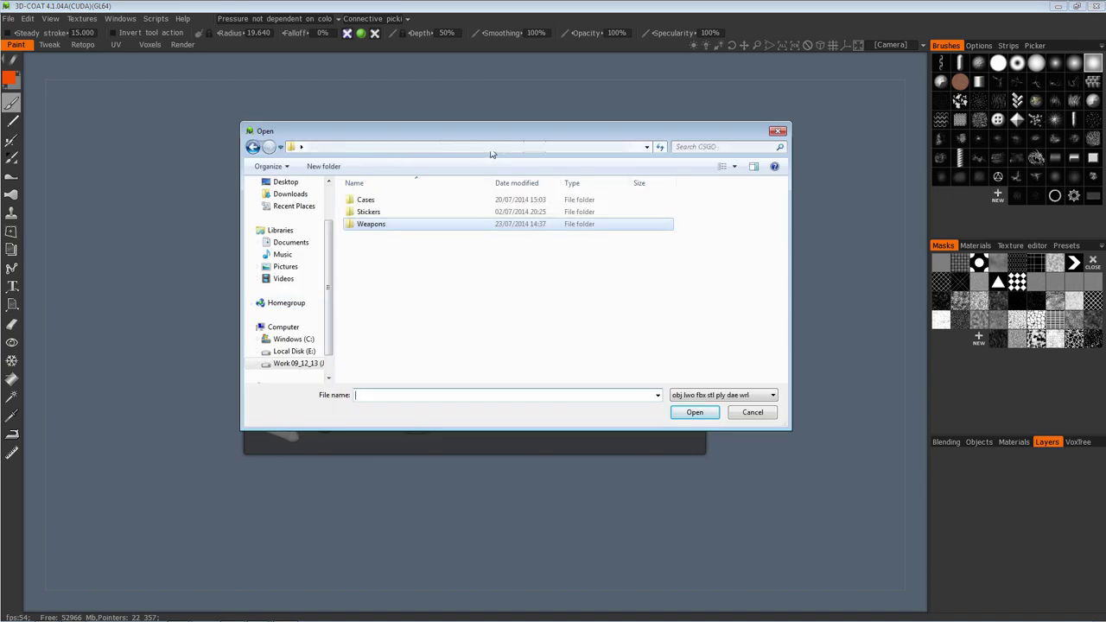
{"action": "double_click", "coordinate": [388, 224]}
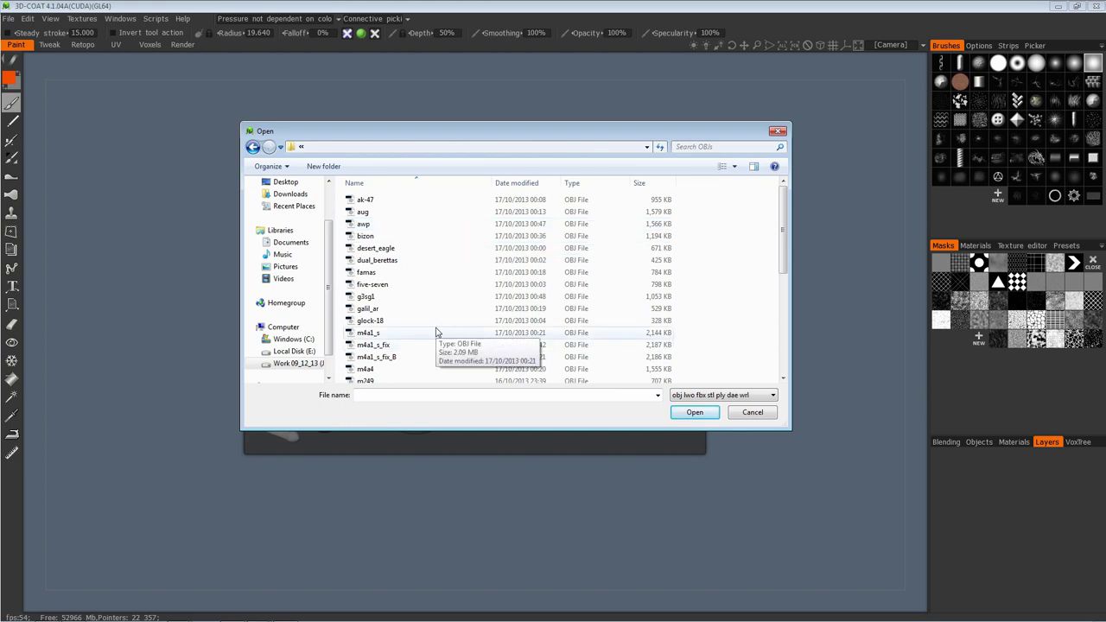
{"action": "scroll", "coordinate": [434, 319], "scroll_direction": "down", "scroll_amount": 1}
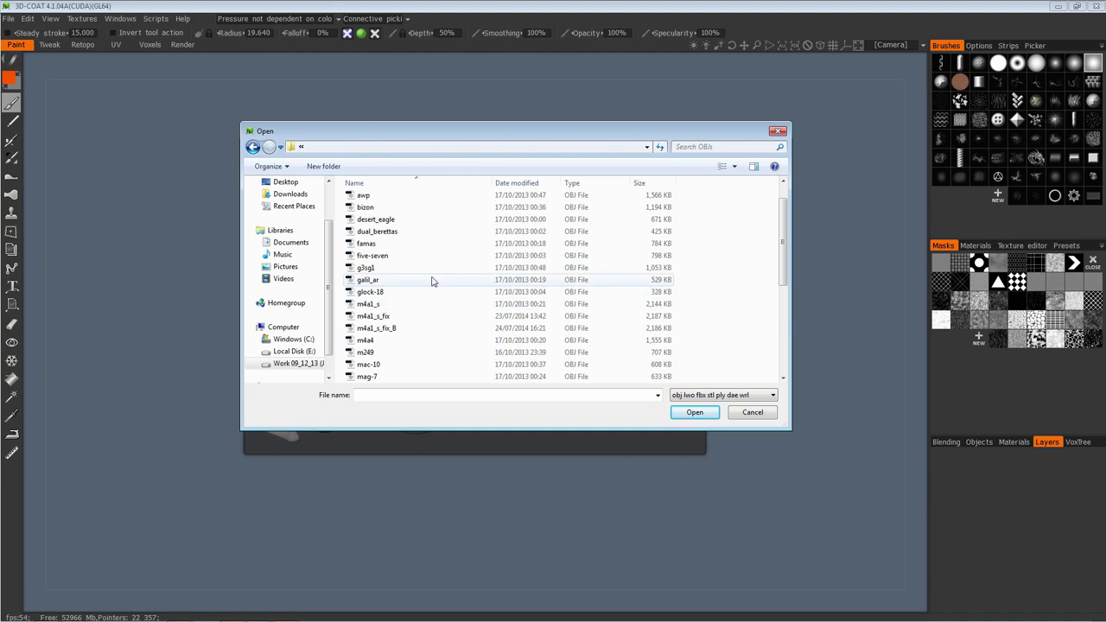
{"action": "scroll", "coordinate": [434, 285], "scroll_direction": "down", "scroll_amount": 2}
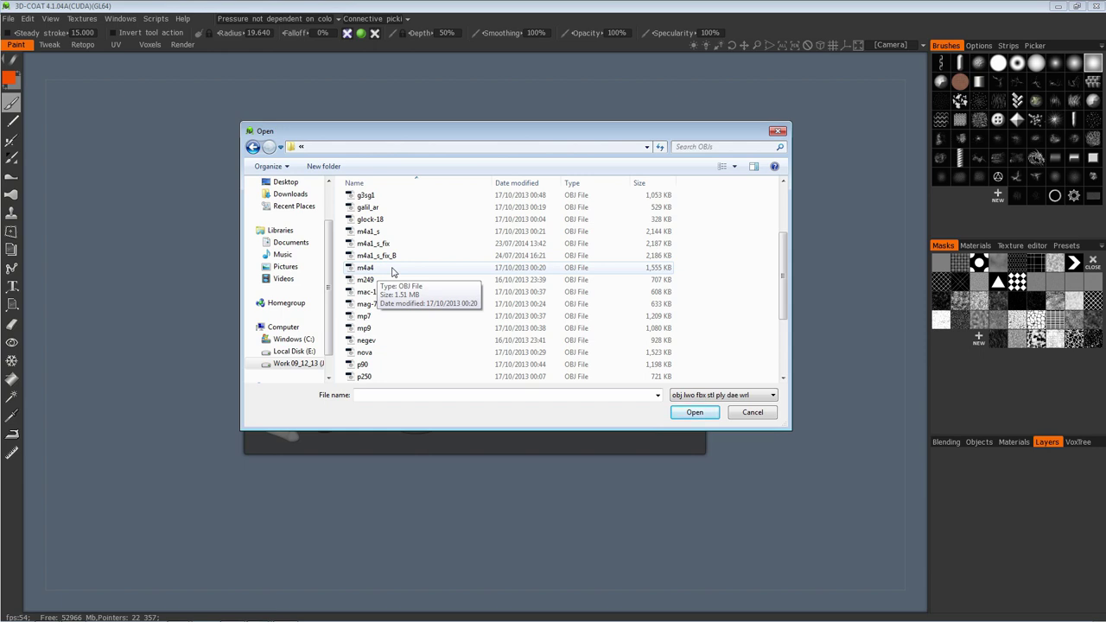
{"action": "left_click", "coordinate": [393, 272]}
{"action": "double_click", "coordinate": [392, 272]}
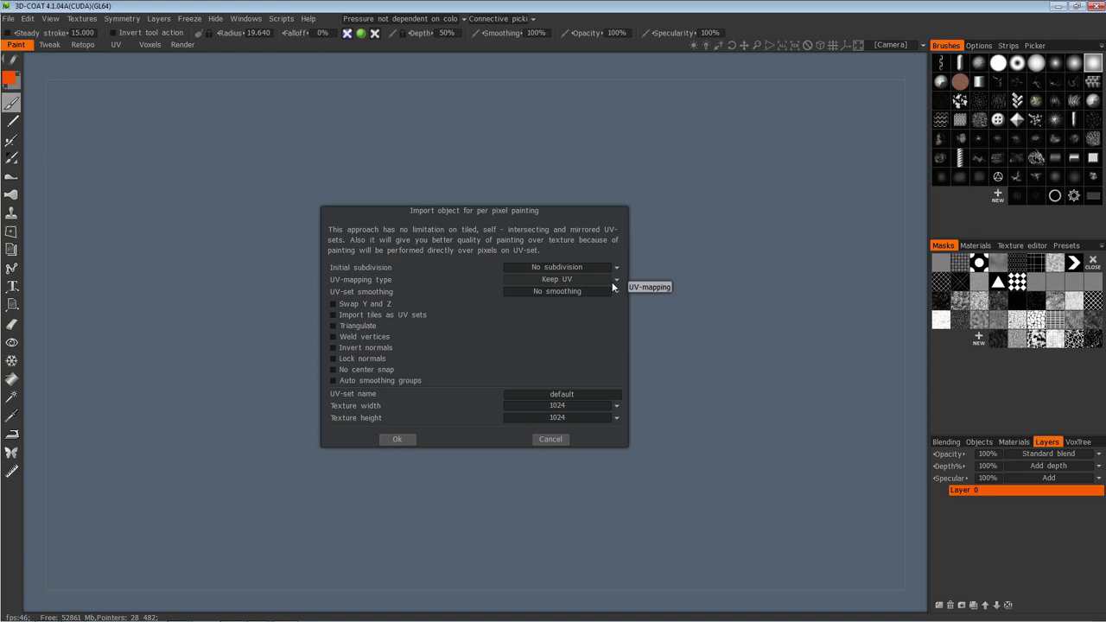
- Raise the texture size to 2048 × 2048 and import the m4a4 rifle
{"action": "left_click", "coordinate": [616, 408]}
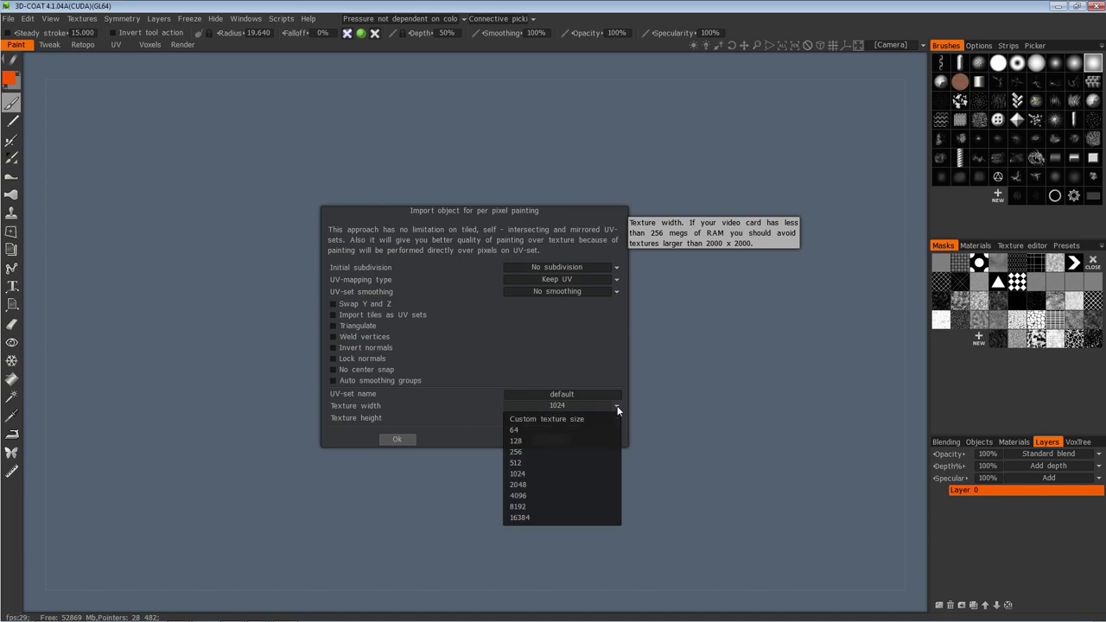
{"action": "left_click", "coordinate": [537, 485]}
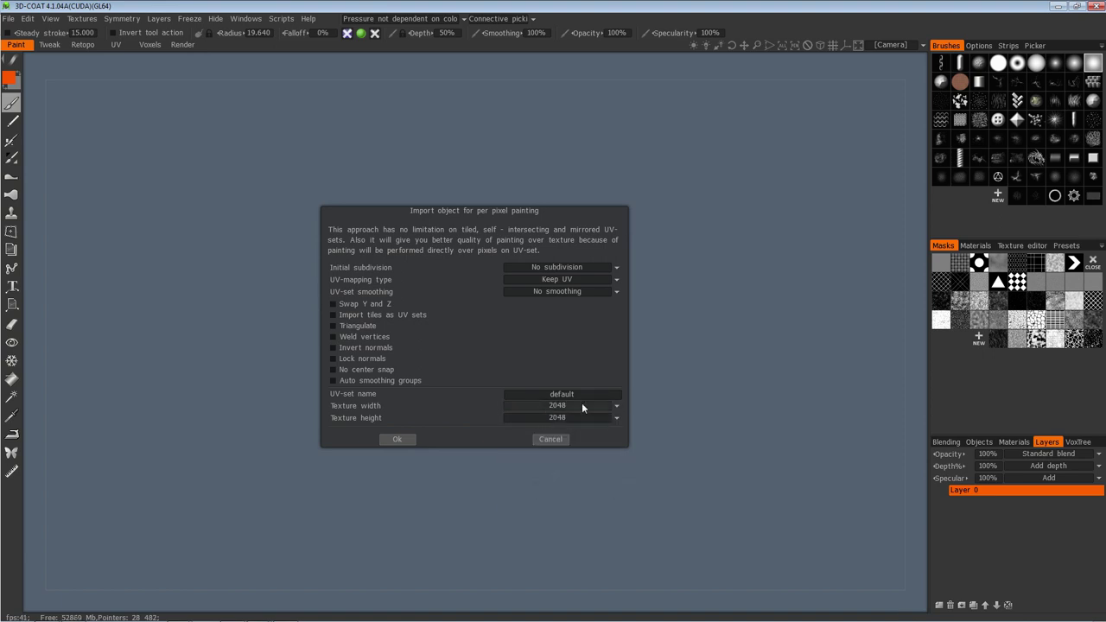
{"action": "left_click", "coordinate": [402, 440]}
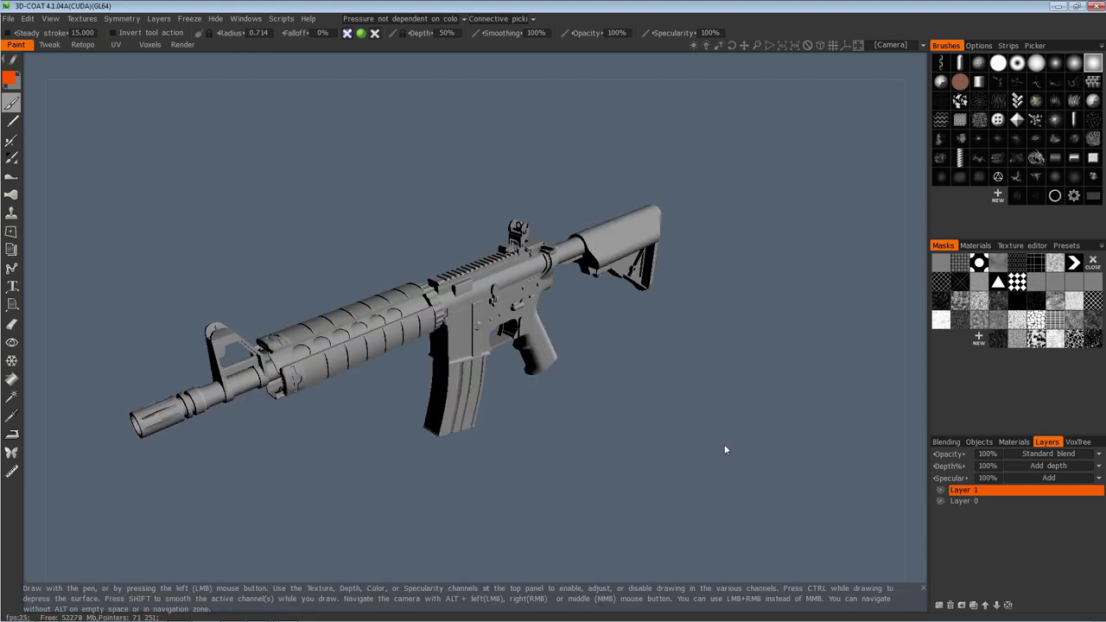
- Orbit the camera until the grey rifle is seen side-on, barrel pointing left
{"action": "mouse_move", "coordinate": [729, 465]}
{"action": "left_mouse_down"}
{"action": "mouse_move", "coordinate": [688, 452]}
{"action": "mouse_move", "coordinate": [634, 386]}
{"action": "mouse_move", "coordinate": [661, 381]}
{"action": "mouse_move", "coordinate": [681, 385]}
{"action": "mouse_move", "coordinate": [666, 437]}
{"action": "mouse_move", "coordinate": [679, 444]}
{"action": "mouse_move", "coordinate": [630, 416]}
{"action": "mouse_move", "coordinate": [702, 430]}
{"action": "mouse_move", "coordinate": [679, 417]}
{"action": "mouse_move", "coordinate": [714, 466]}
{"action": "mouse_move", "coordinate": [646, 383]}
{"action": "mouse_move", "coordinate": [510, 428]}
{"action": "mouse_move", "coordinate": [637, 457]}
{"action": "mouse_move", "coordinate": [714, 458]}
{"action": "left_mouse_up"}
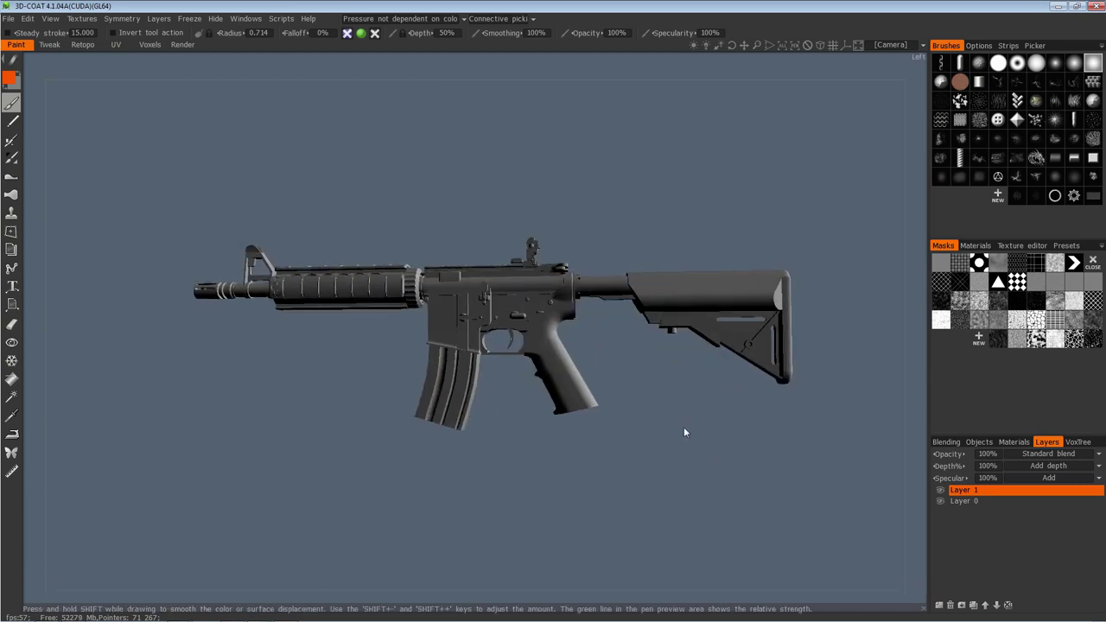
{"action": "left_click_drag", "start_coordinate": [683, 434], "coordinate": [696, 432]}
{"action": "left_click_drag", "start_coordinate": [606, 431], "coordinate": [644, 450]}
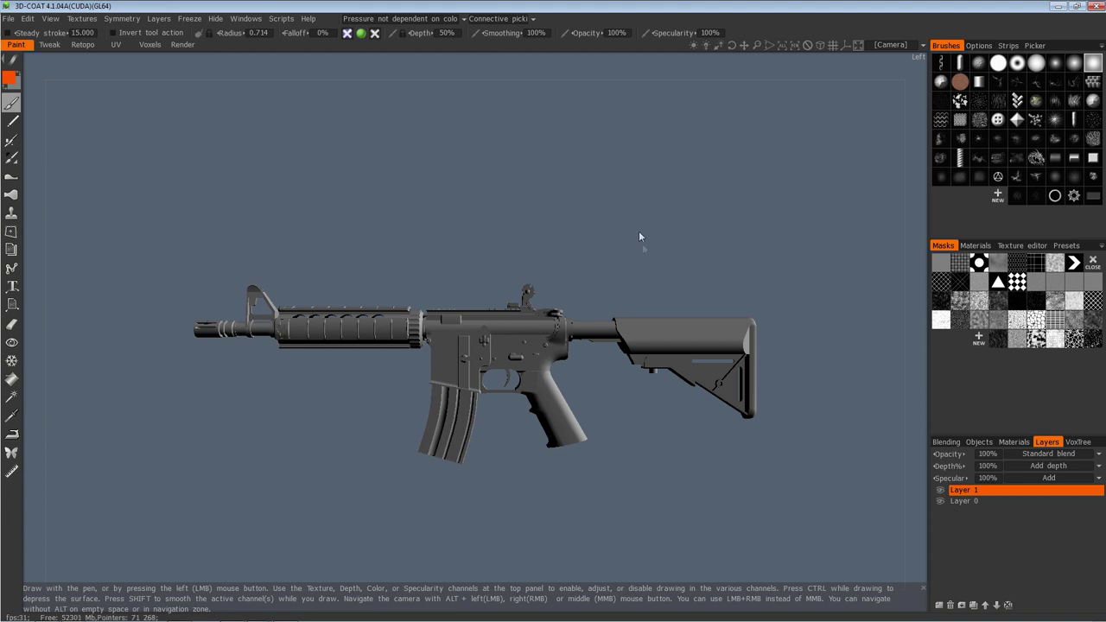
- Fine-tune the rifle's side angle and switch the view to orthographic projection
{"action": "middle_click_drag", "start_coordinate": [642, 276], "coordinate": [646, 250]}
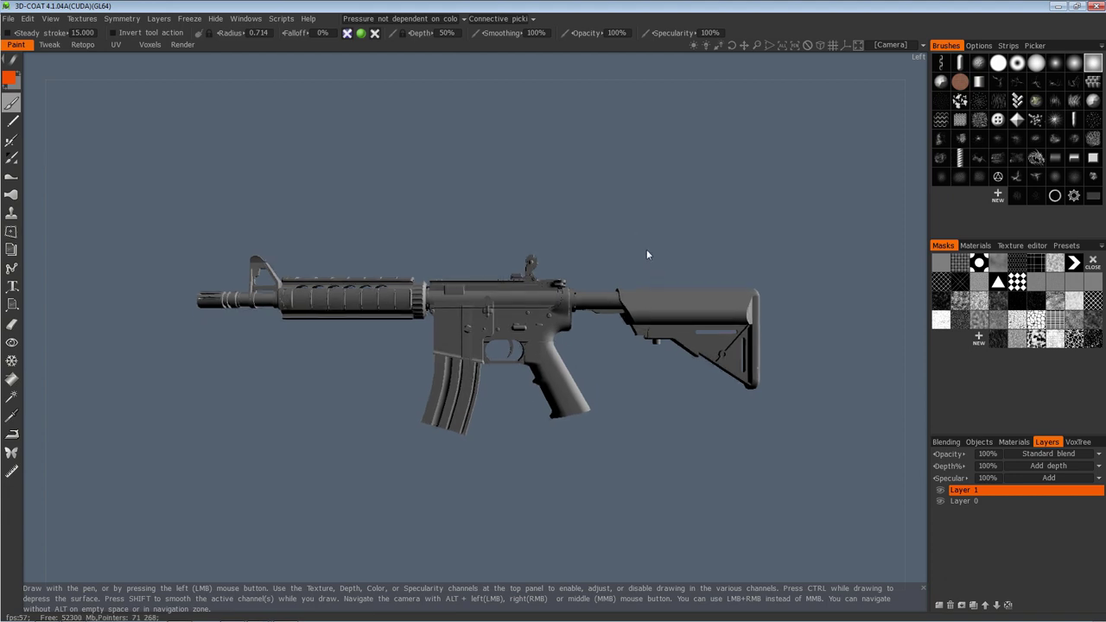
{"action": "left_click_drag", "start_coordinate": [646, 255], "coordinate": [619, 242]}
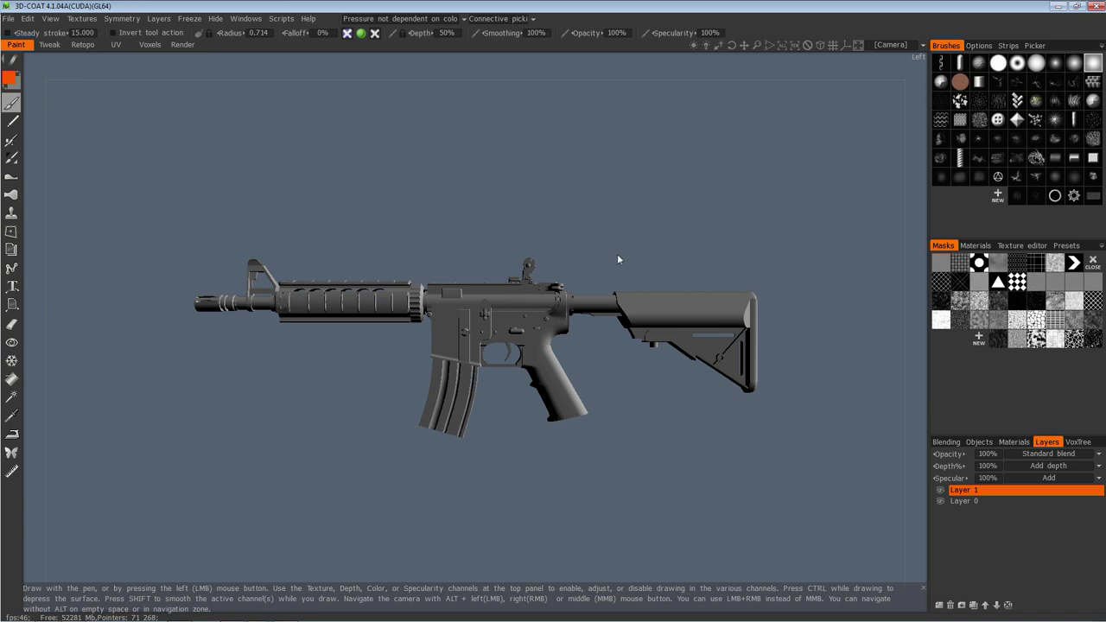
{"action": "mouse_move", "coordinate": [627, 250]}
{"action": "left_mouse_down"}
{"action": "mouse_move", "coordinate": [657, 239]}
{"action": "mouse_move", "coordinate": [636, 229]}
{"action": "mouse_move", "coordinate": [637, 241]}
{"action": "left_mouse_up"}
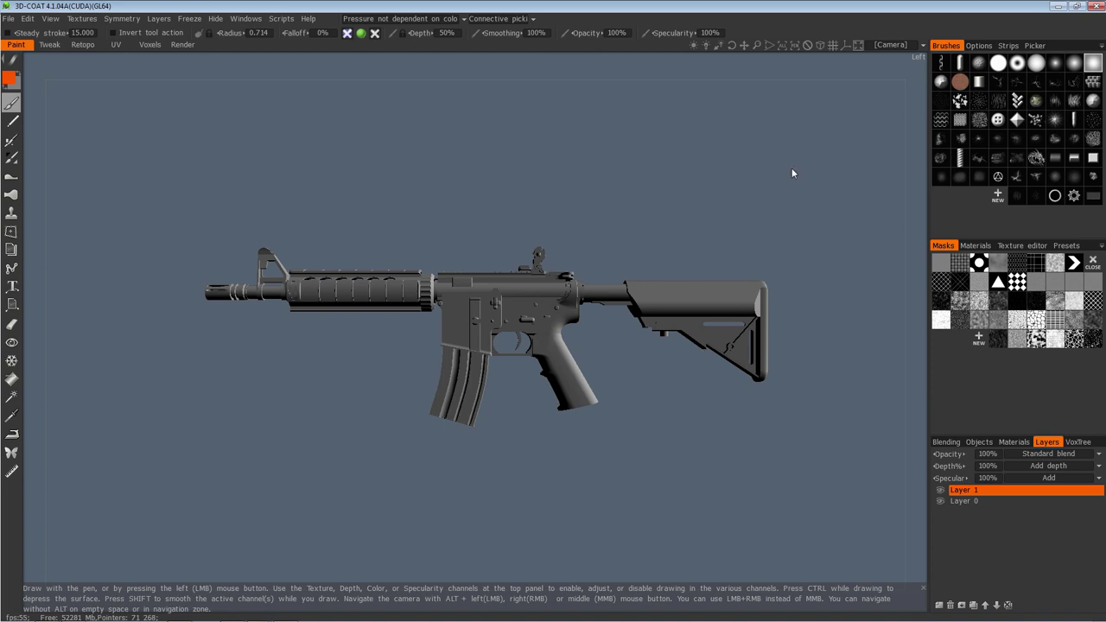
{"action": "left_click", "coordinate": [819, 46]}
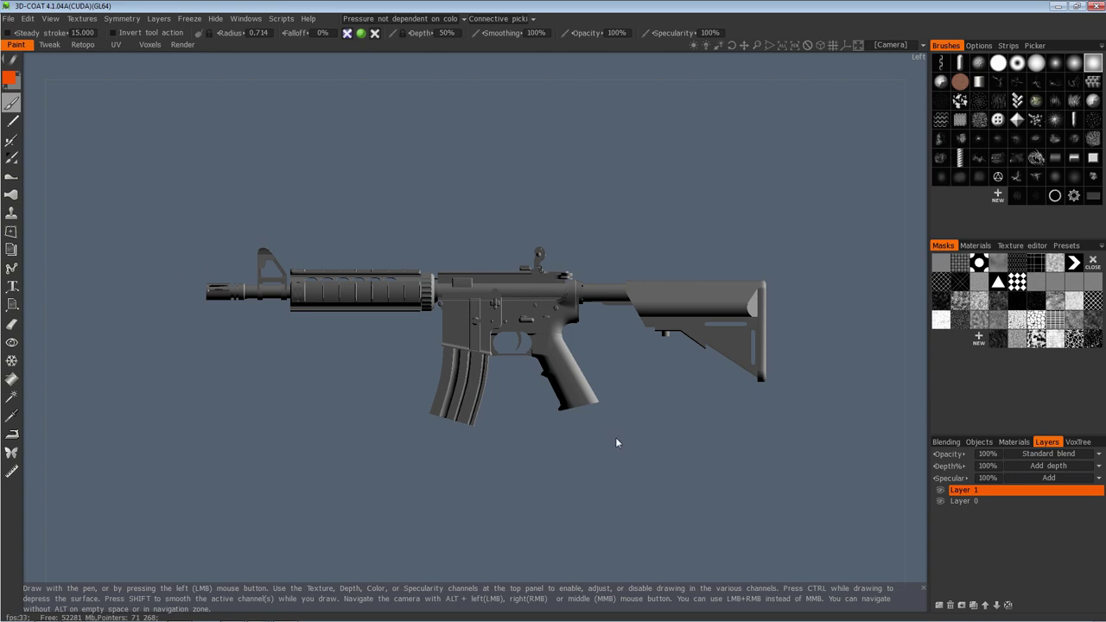
- Zoom in and orbit so the side-on rifle fills most of the viewport width
{"action": "right_click_drag", "start_coordinate": [656, 402], "coordinate": [638, 180]}
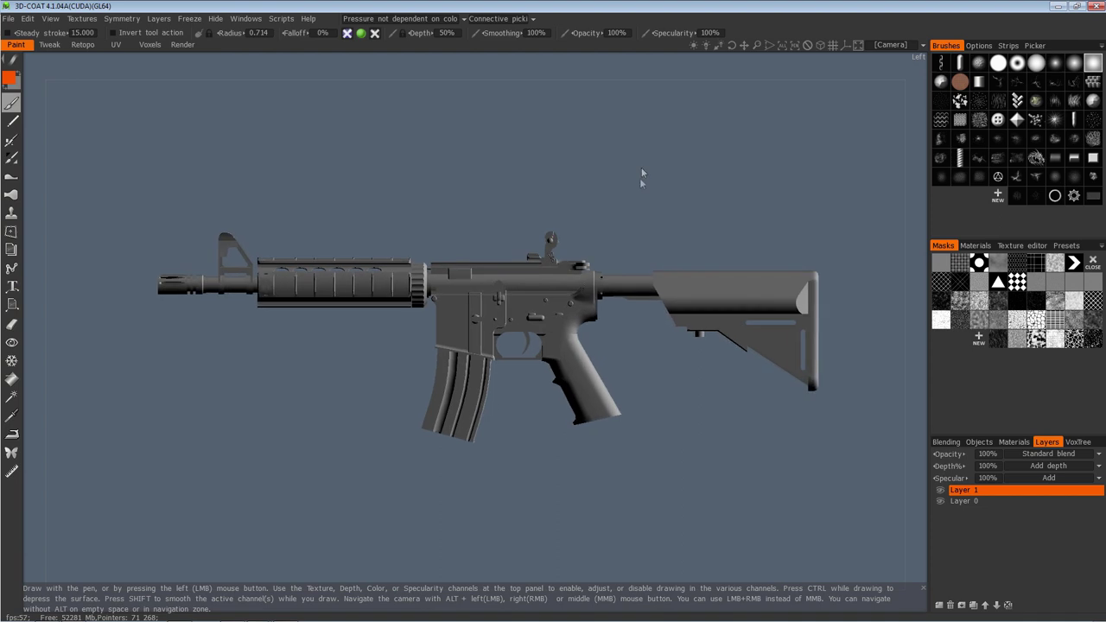
{"action": "scroll", "coordinate": [652, 178], "scroll_direction": "up", "scroll_amount": 2}
{"action": "left_click_drag", "start_coordinate": [666, 164], "coordinate": [690, 175]}
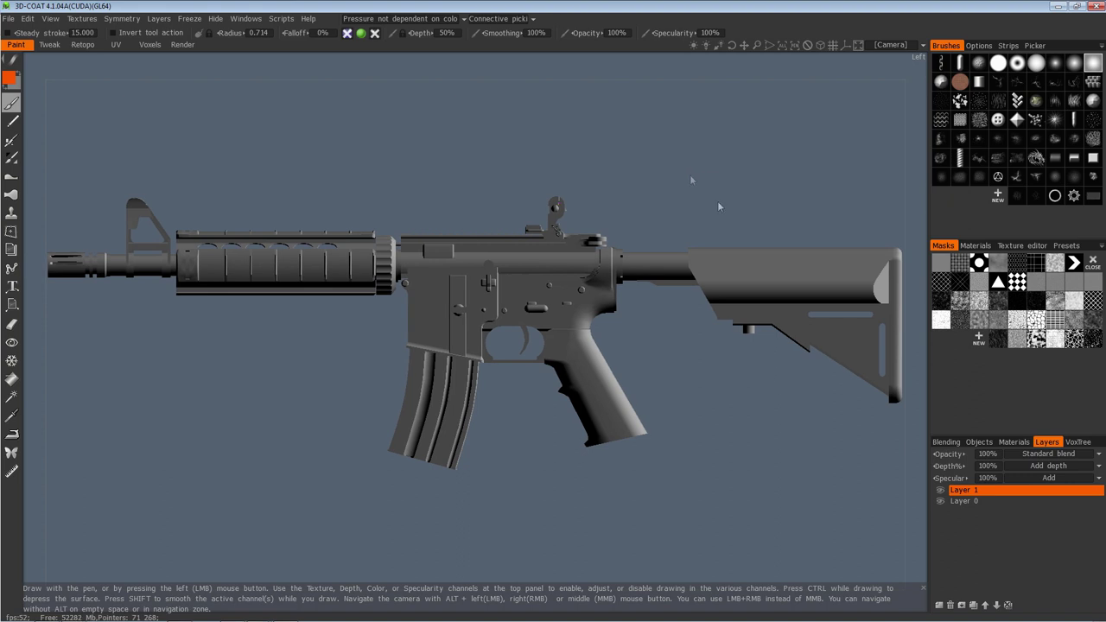
{"action": "left_click_drag", "start_coordinate": [534, 169], "coordinate": [537, 147]}
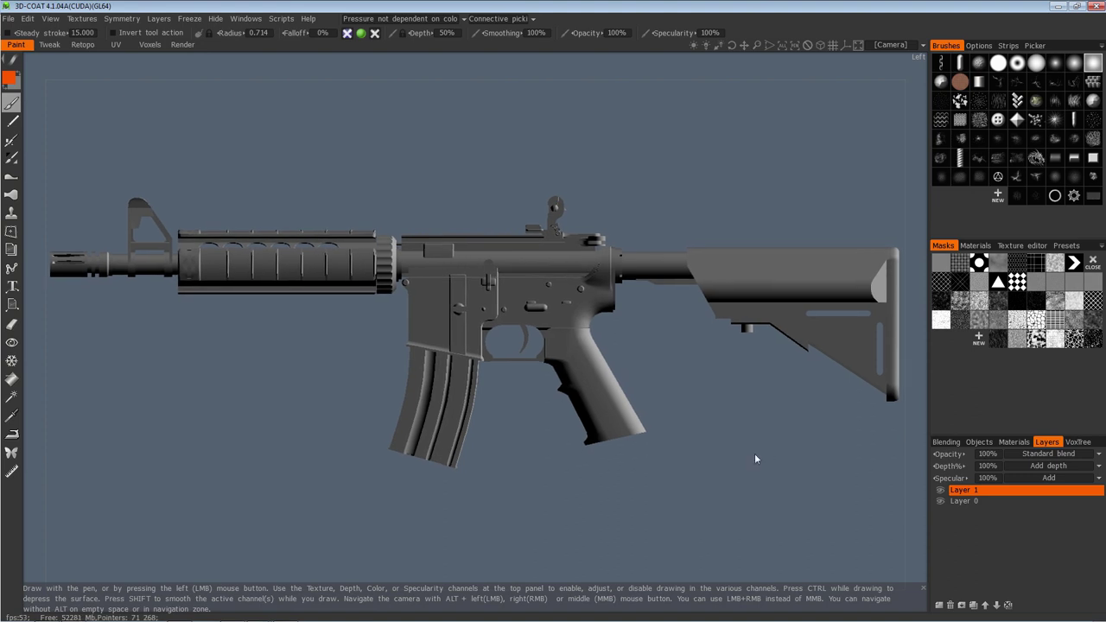
{"action": "left_click_drag", "start_coordinate": [669, 203], "coordinate": [672, 194]}
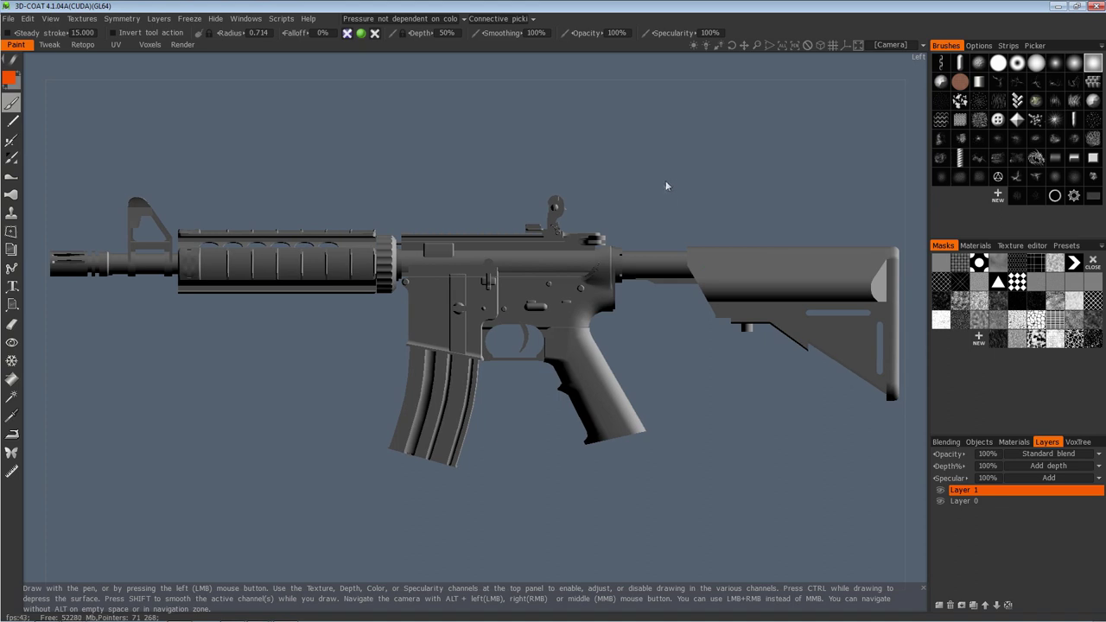
{"action": "left_click_drag", "start_coordinate": [675, 178], "coordinate": [646, 180]}
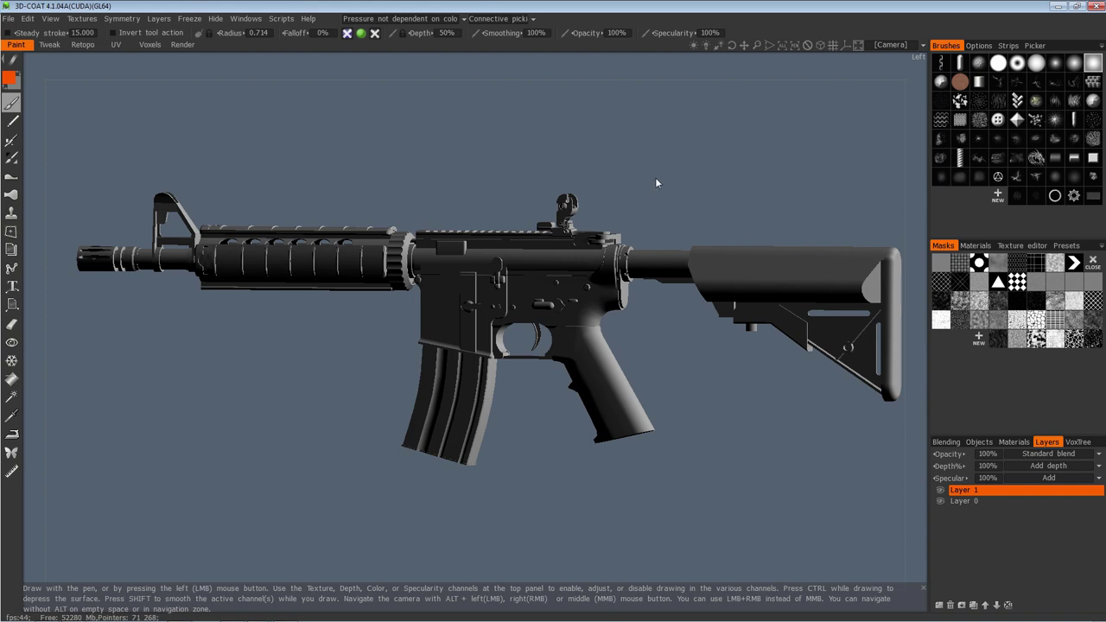
{"action": "left_click_drag", "start_coordinate": [655, 177], "coordinate": [661, 176]}
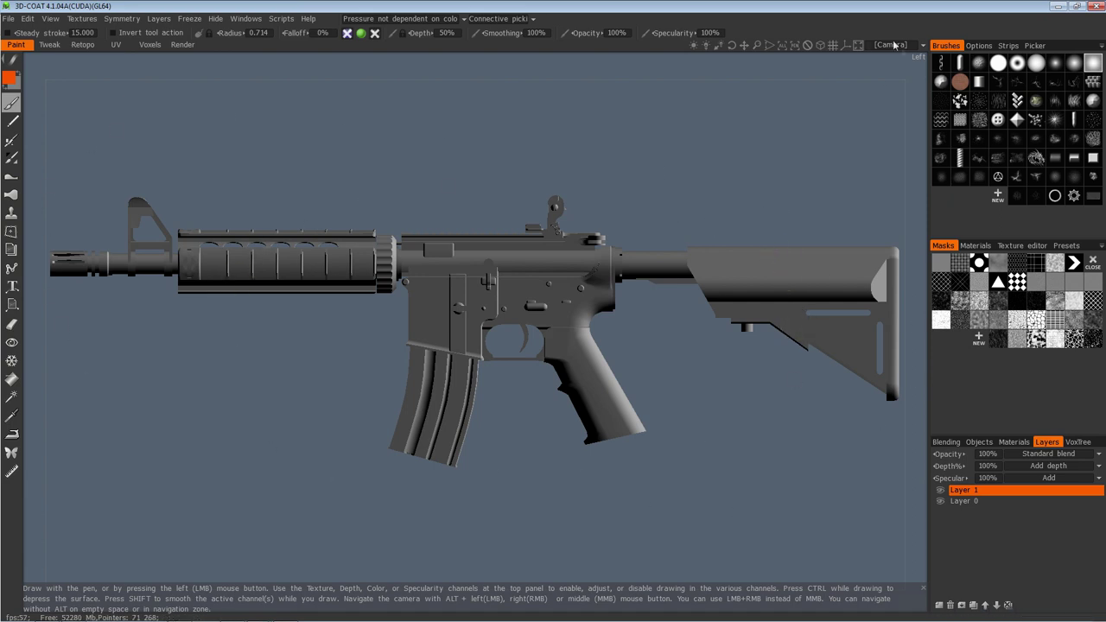
- Store the side view as camera shortcut #0, orbit away, then recall that shortcut
{"action": "left_click", "coordinate": [922, 48]}
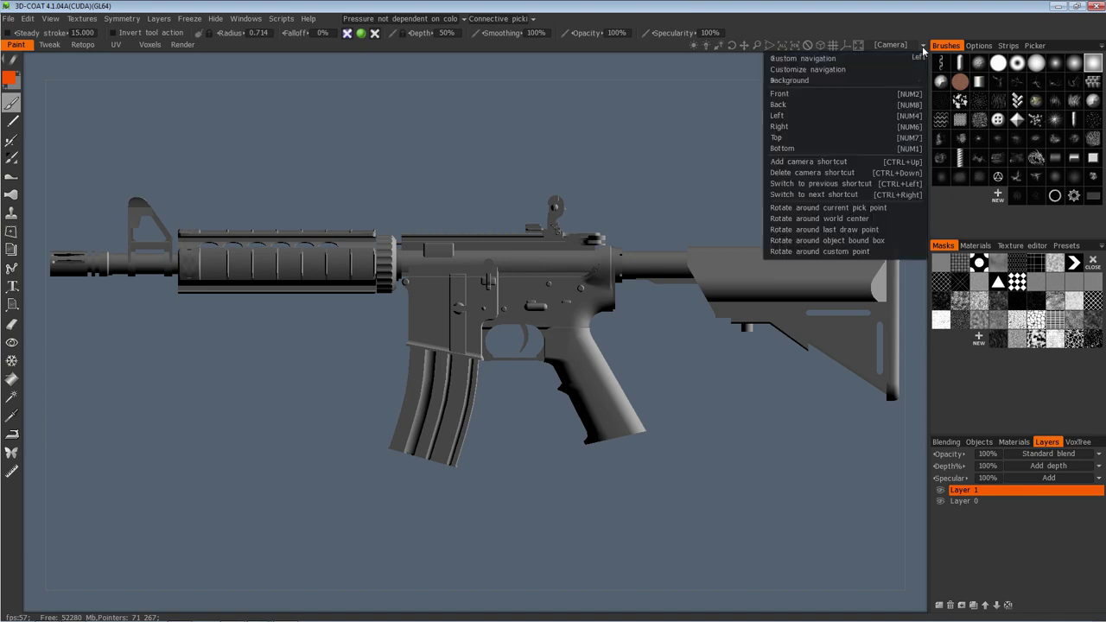
{"action": "left_click", "coordinate": [830, 161]}
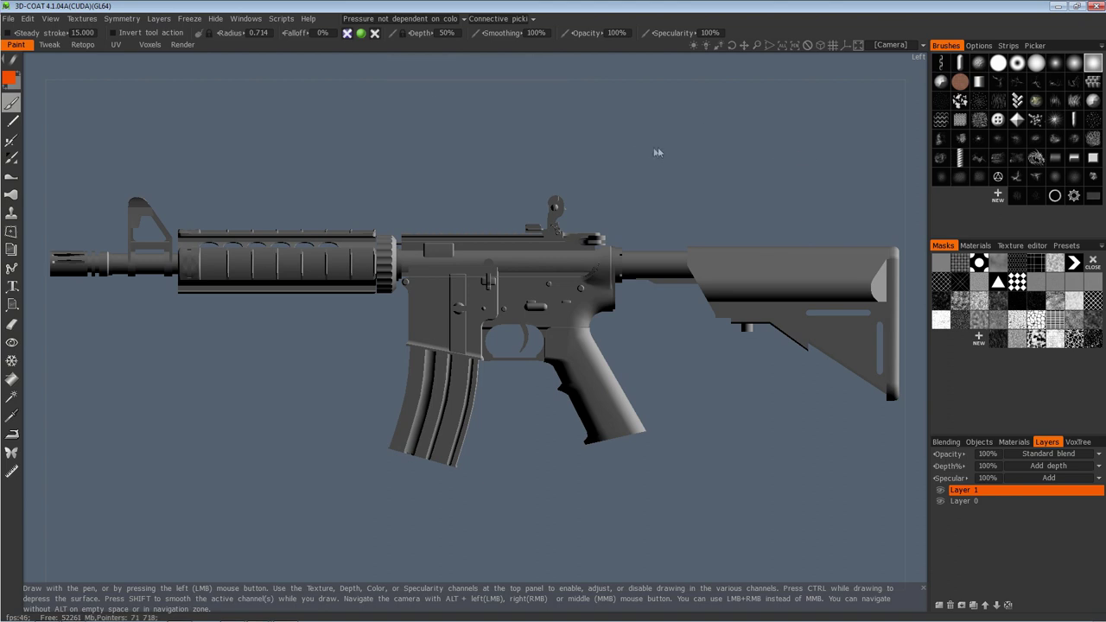
{"action": "left_click_drag", "start_coordinate": [705, 150], "coordinate": [635, 146]}
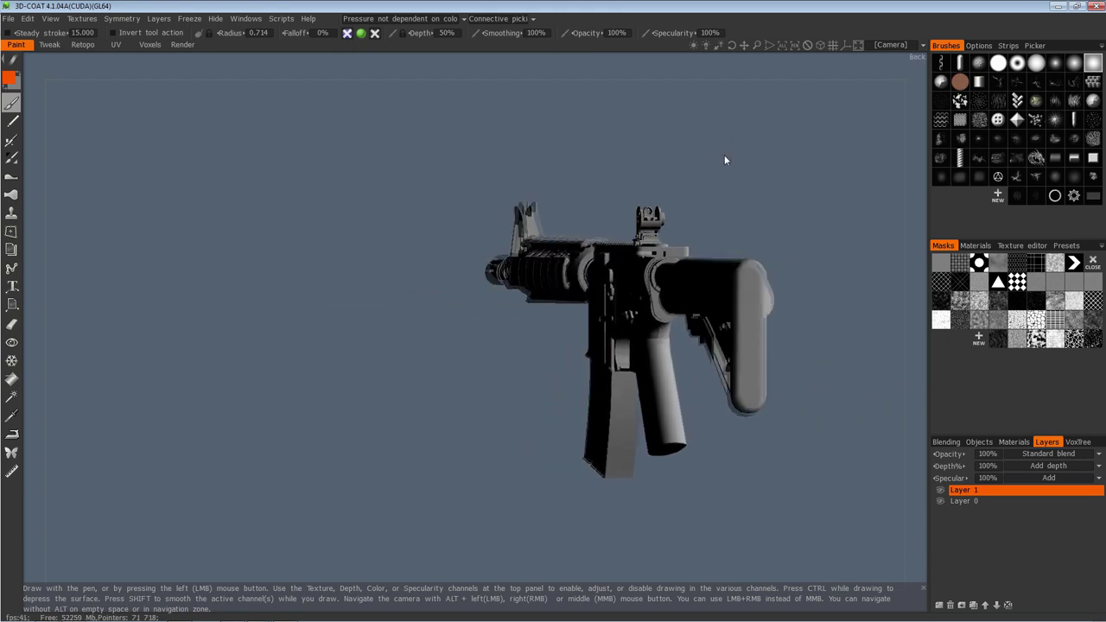
{"action": "left_click", "coordinate": [816, 45]}
{"action": "left_click_drag", "start_coordinate": [659, 124], "coordinate": [698, 147]}
{"action": "left_click_drag", "start_coordinate": [564, 171], "coordinate": [592, 173]}
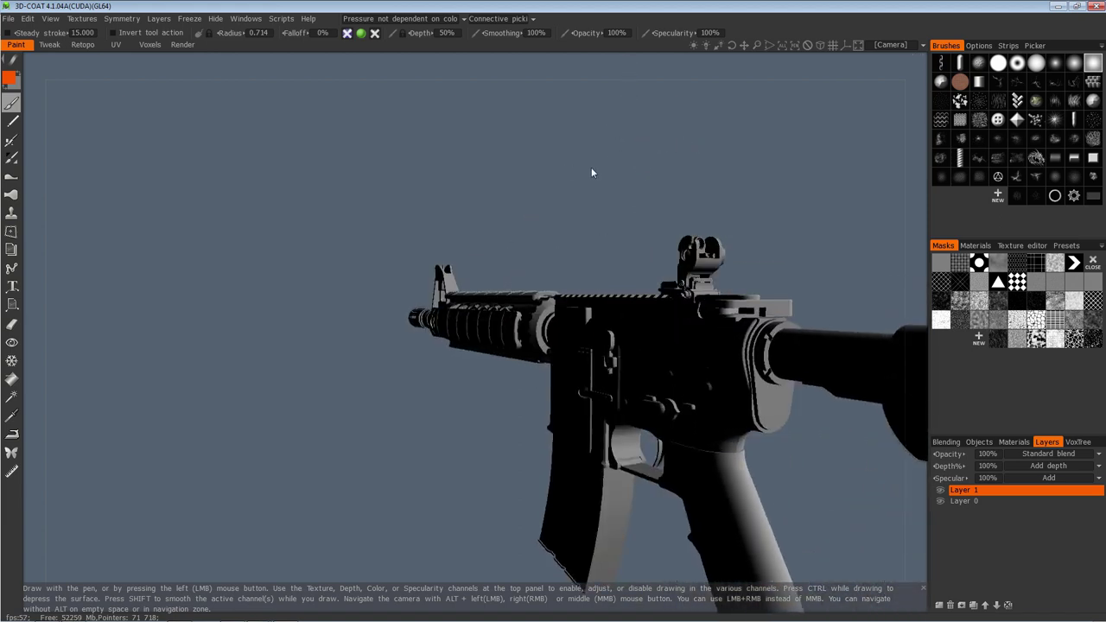
{"action": "left_click", "coordinate": [822, 44]}
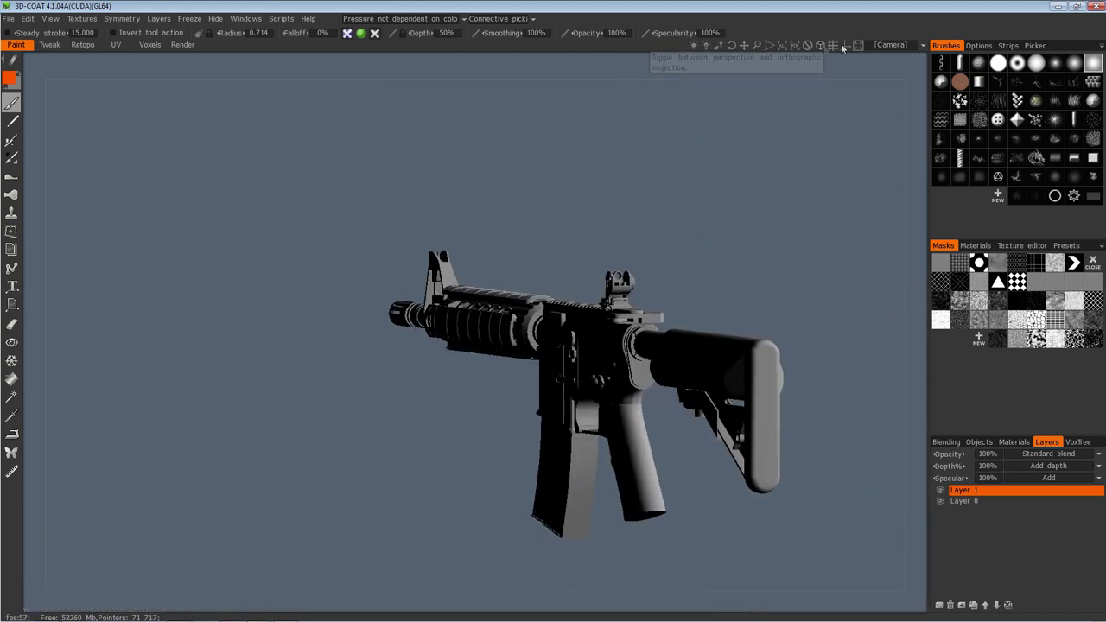
{"action": "left_click", "coordinate": [921, 45]}
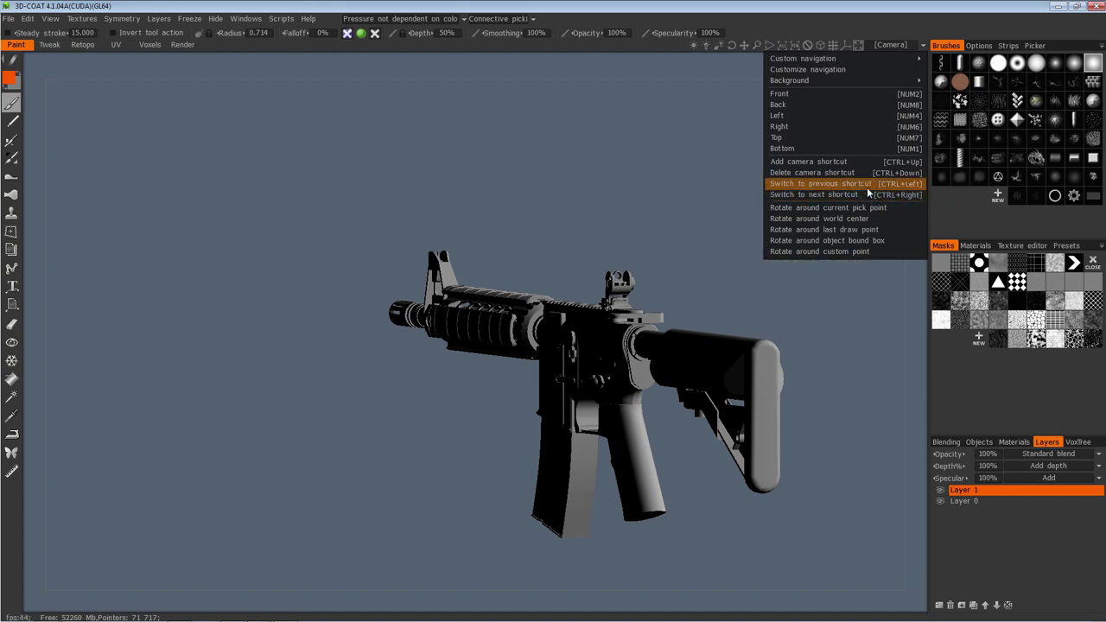
{"action": "left_click", "coordinate": [869, 196]}
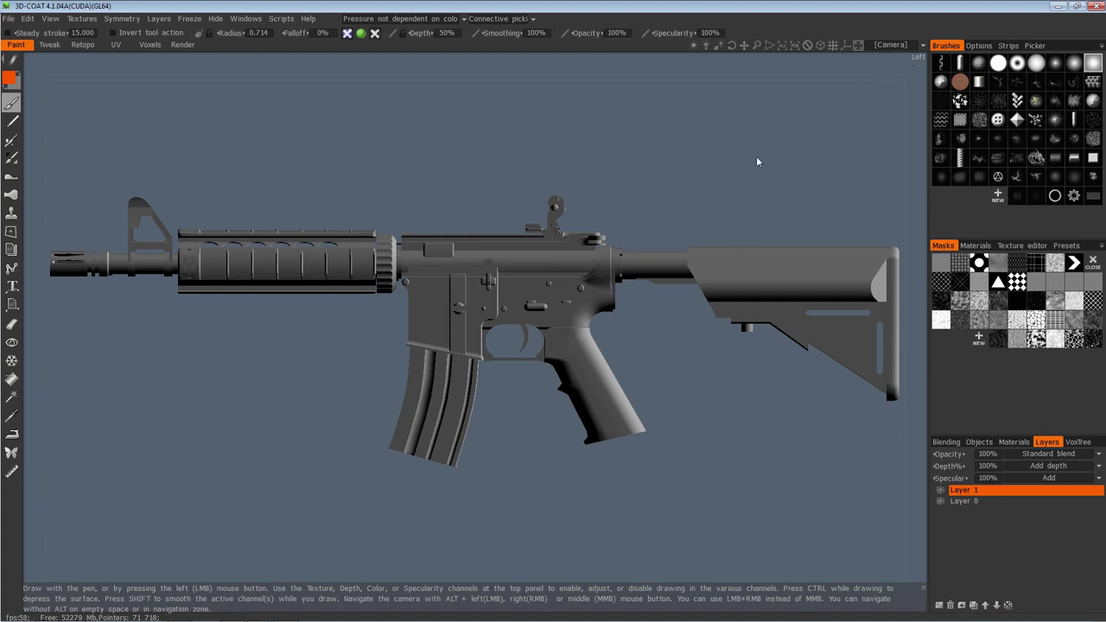
- Restore the rifle to the saved side-view camera shortcut
{"action": "left_click", "coordinate": [30, 19]}
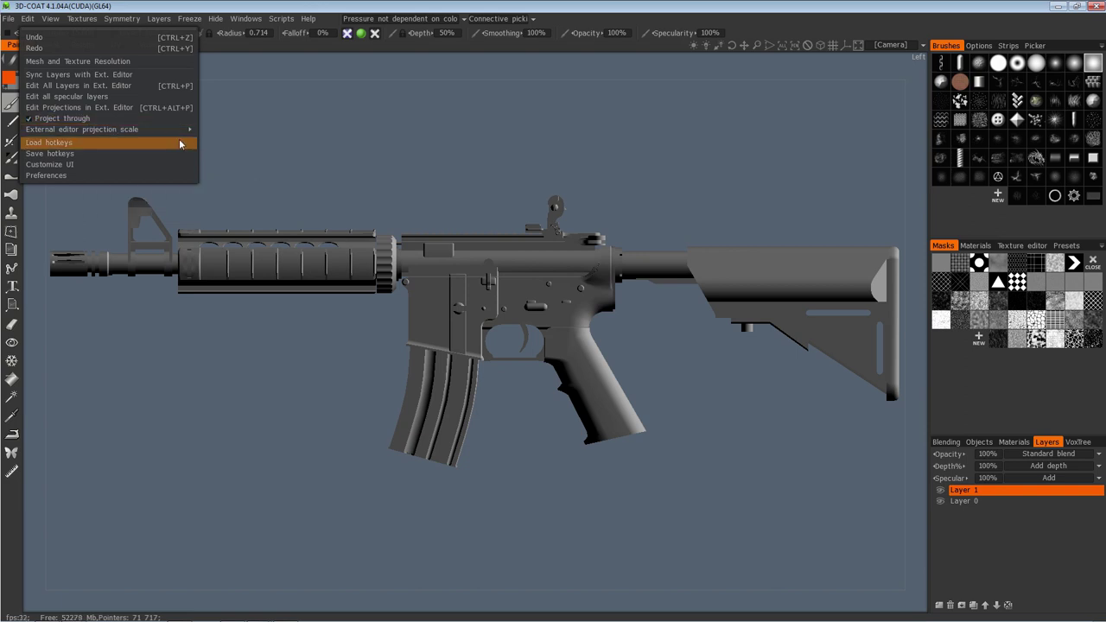
{"action": "left_click", "coordinate": [581, 159]}
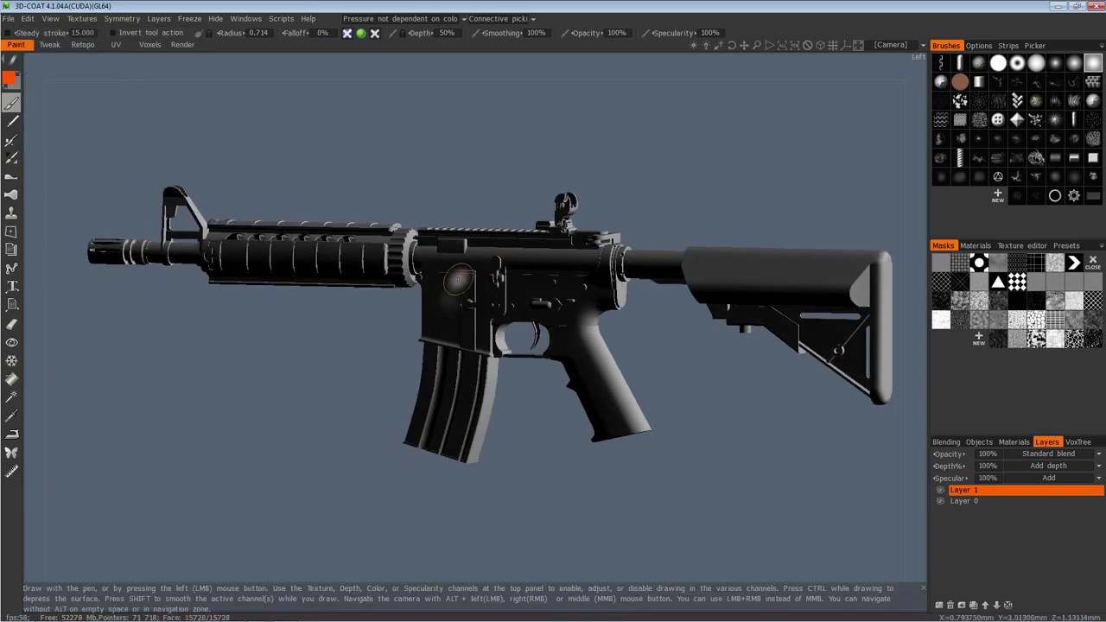
{"action": "left_click_drag", "start_coordinate": [636, 162], "coordinate": [680, 174]}
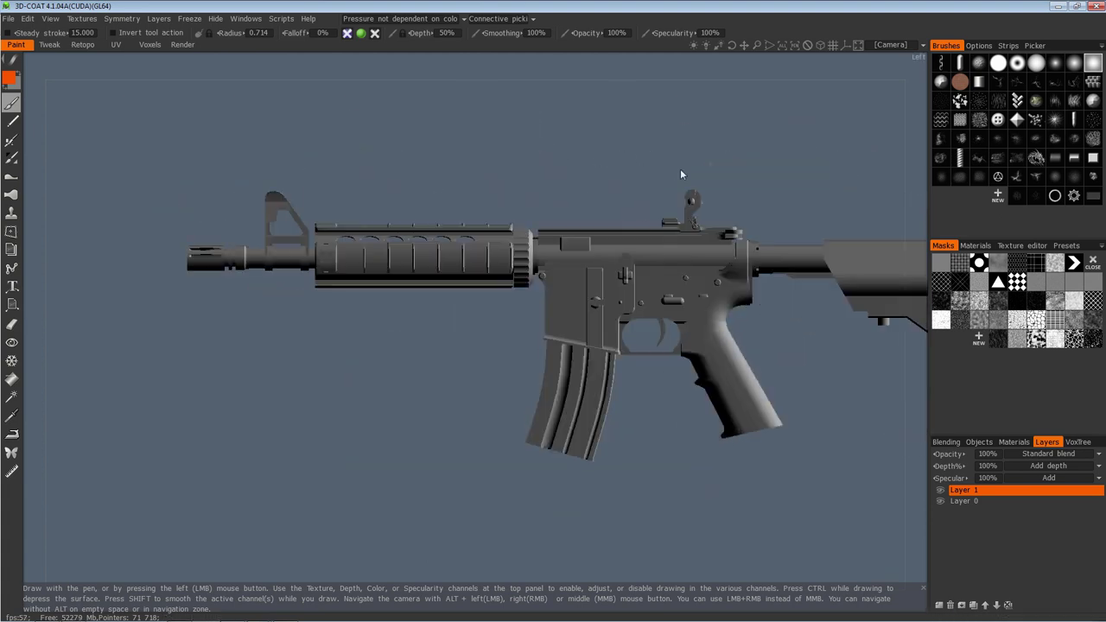
{"action": "left_click", "coordinate": [890, 45]}
{"action": "left_click", "coordinate": [887, 185]}
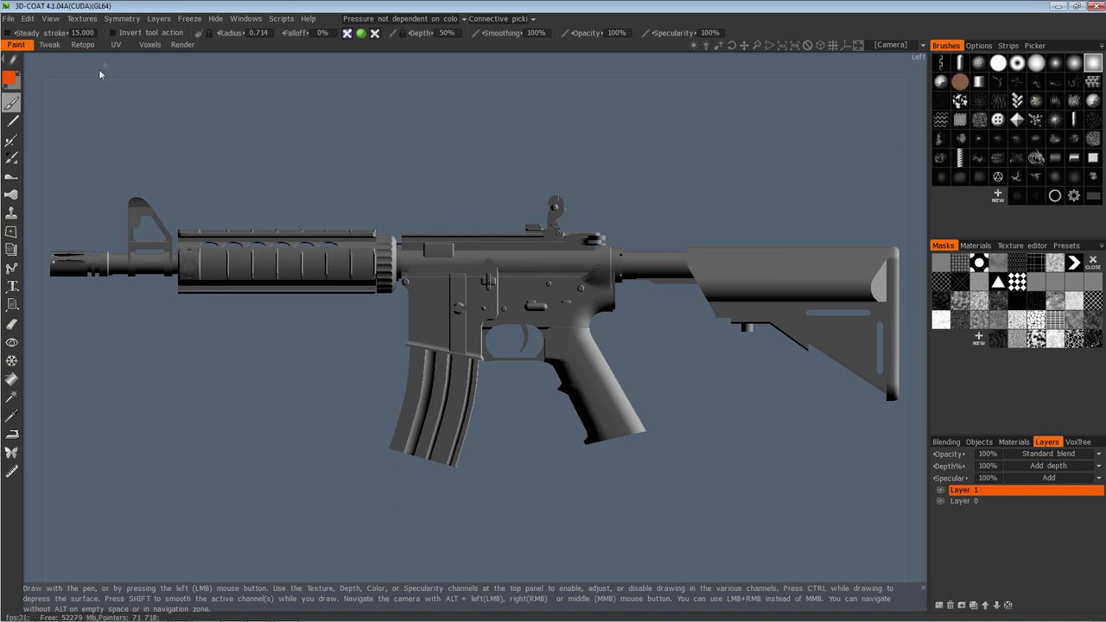
- Set the external editor projection scale to 300%
{"action": "left_click", "coordinate": [28, 18]}
{"action": "mouse_move", "coordinate": [66, 129]}
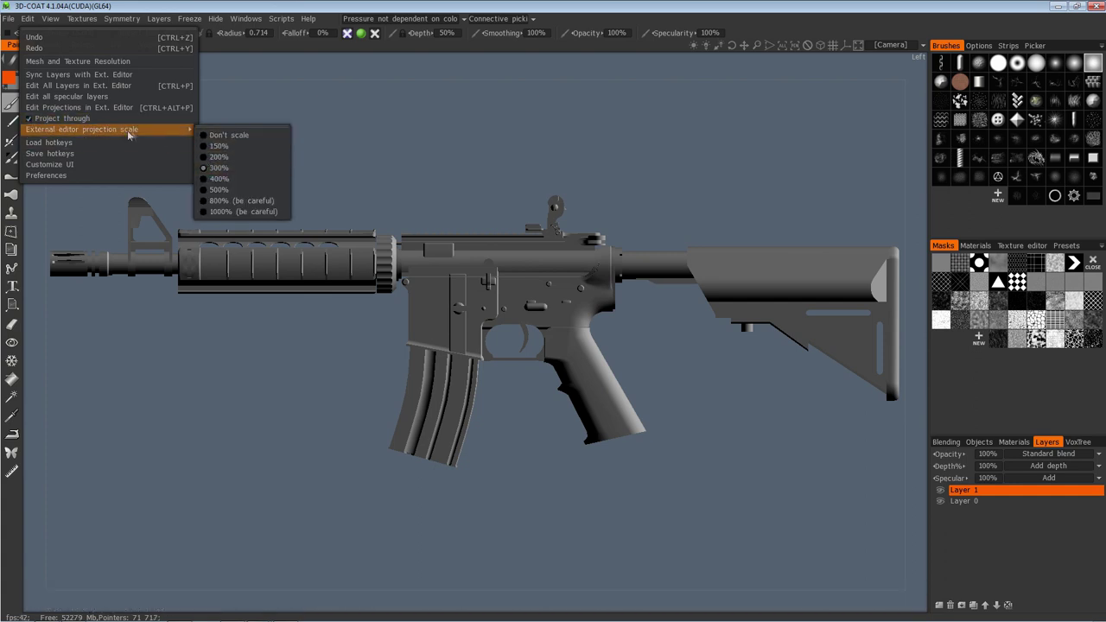
{"action": "left_click", "coordinate": [218, 168]}
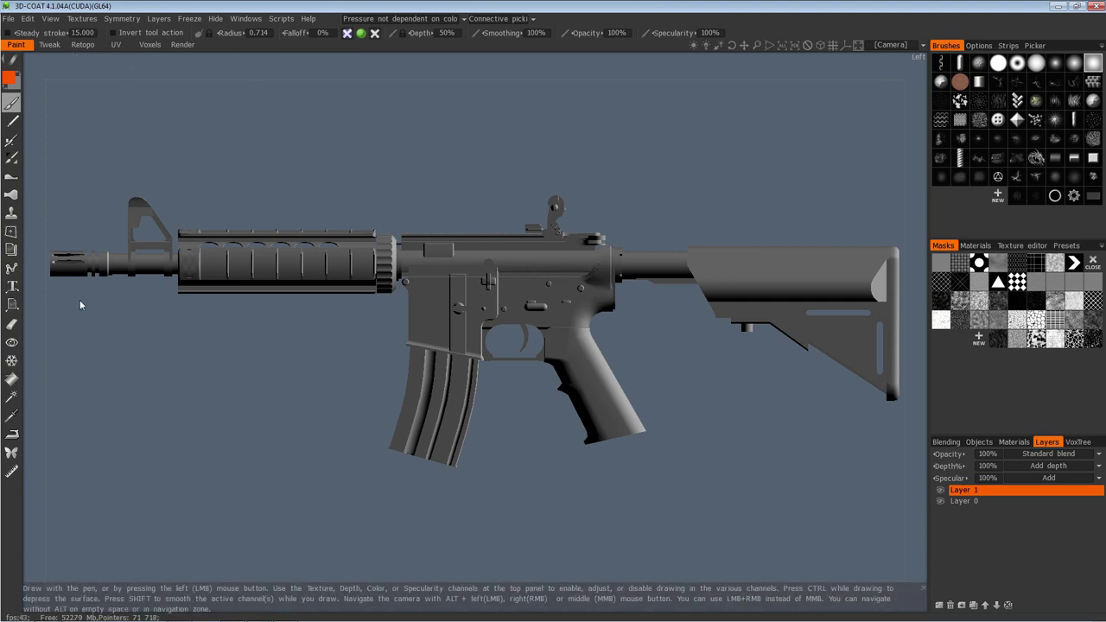
{"action": "left_click", "coordinate": [29, 18]}
{"action": "mouse_move", "coordinate": [95, 130]}
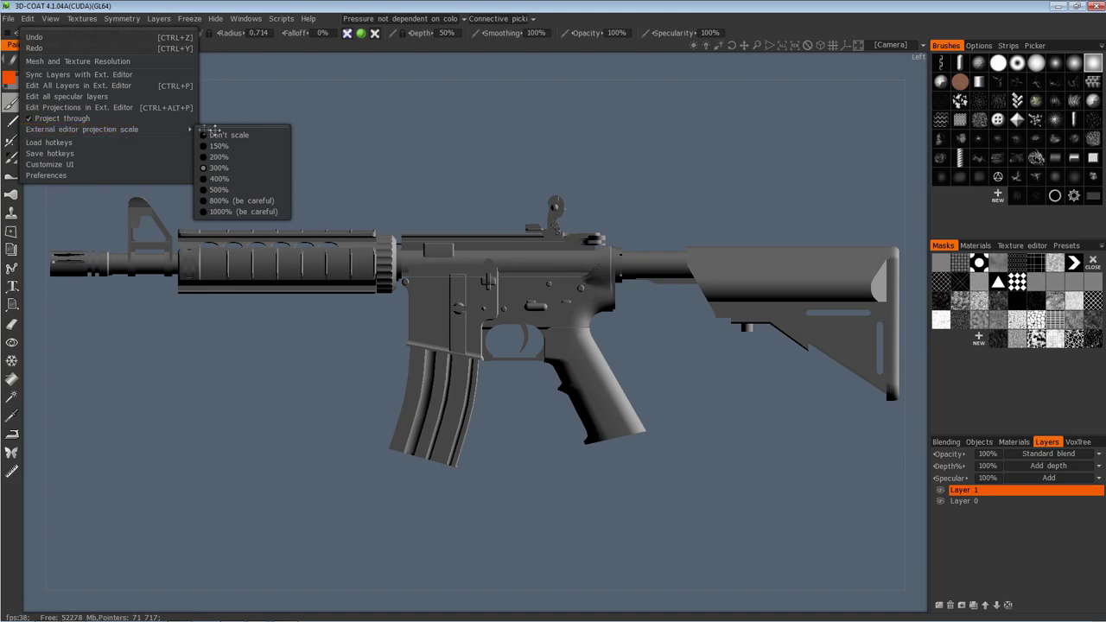
{"action": "left_click", "coordinate": [238, 168]}
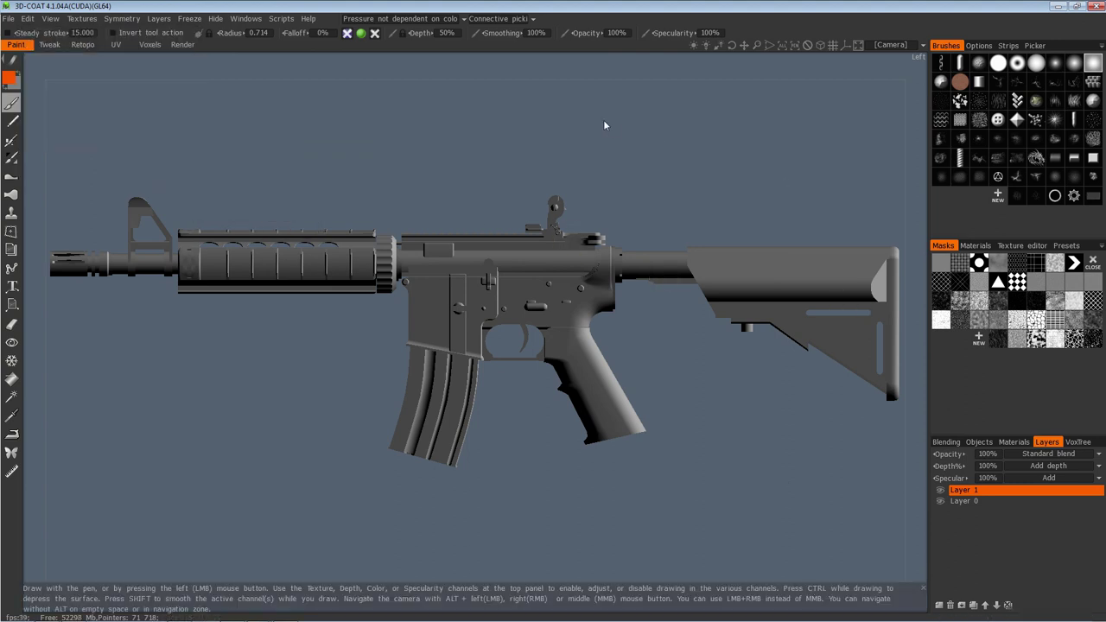
{"action": "left_click", "coordinate": [28, 19]}
- Save the rifle scene as Demo_m4a4.3b
{"action": "left_click", "coordinate": [50, 19]}
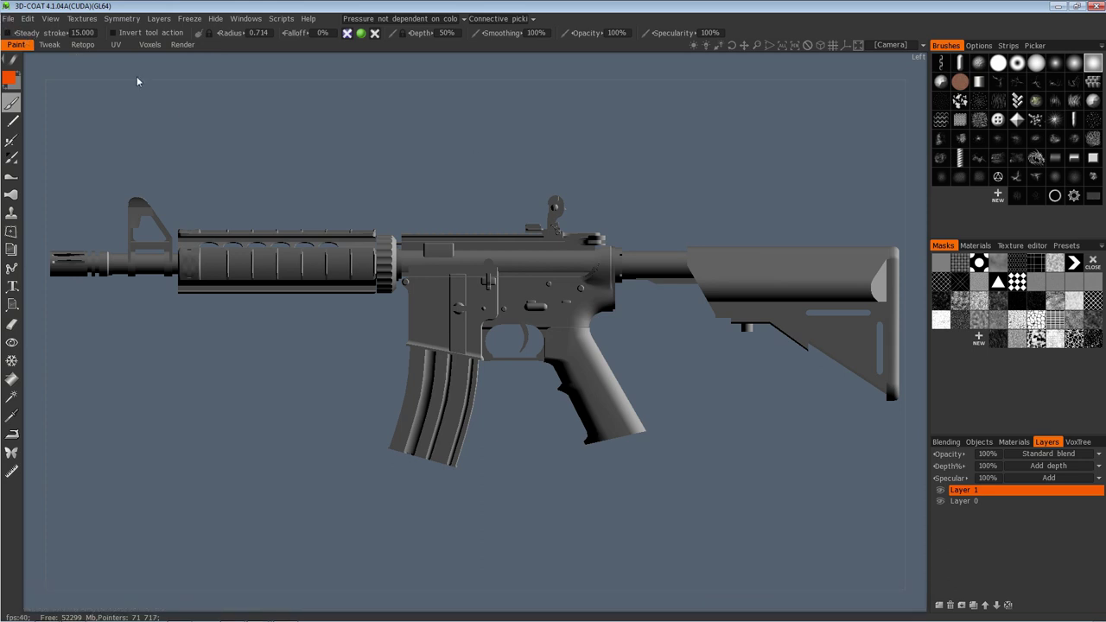
{"action": "left_click", "coordinate": [13, 19]}
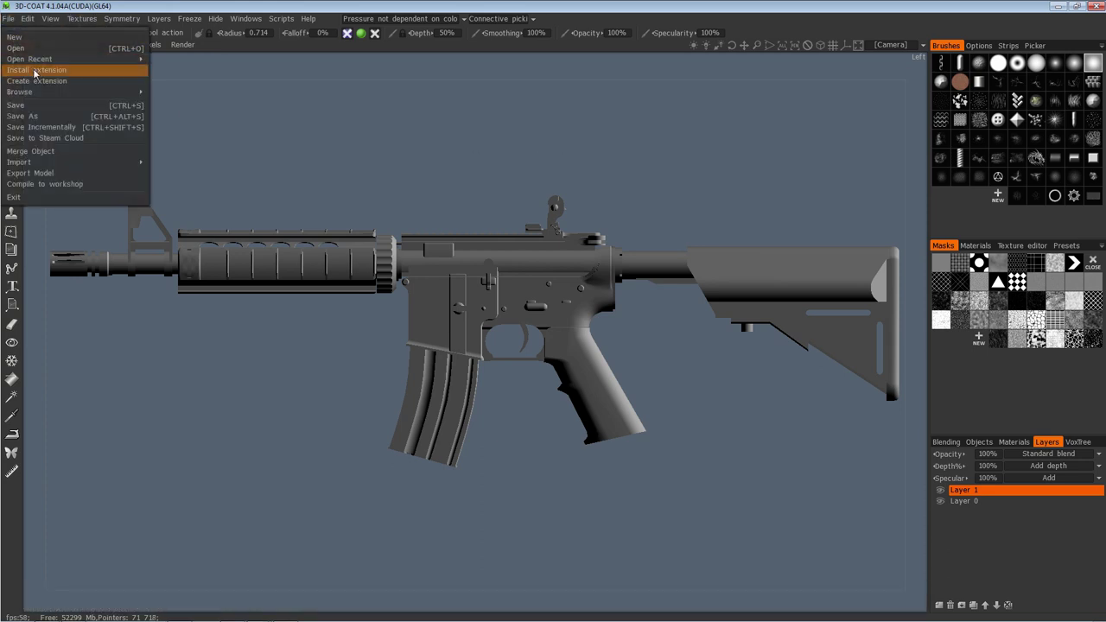
{"action": "left_click", "coordinate": [51, 111]}
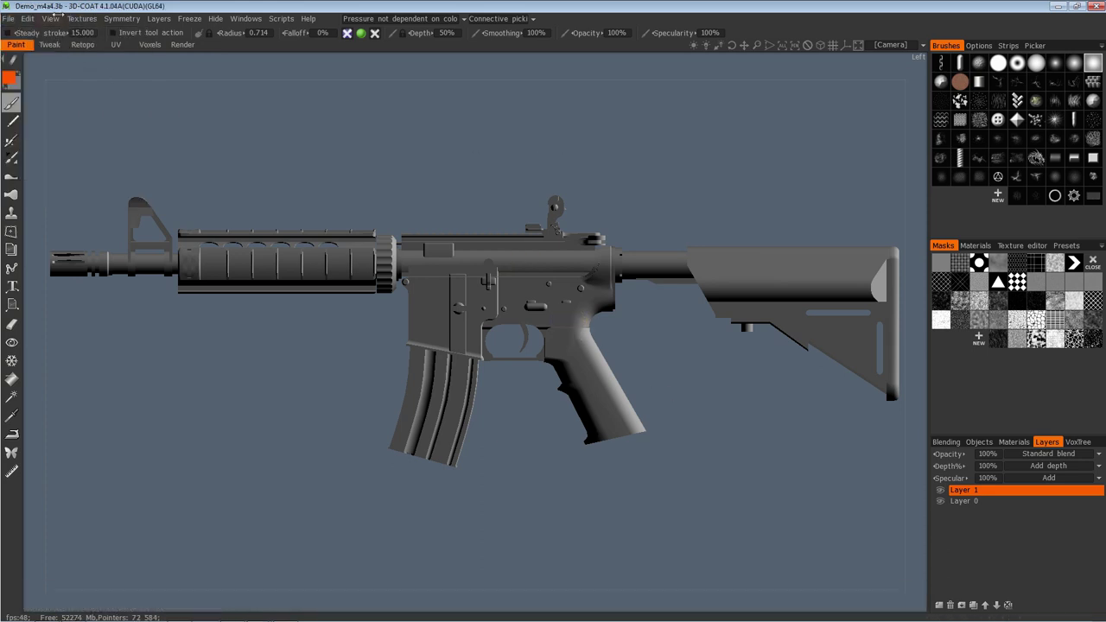
{"action": "left_click", "coordinate": [28, 18]}
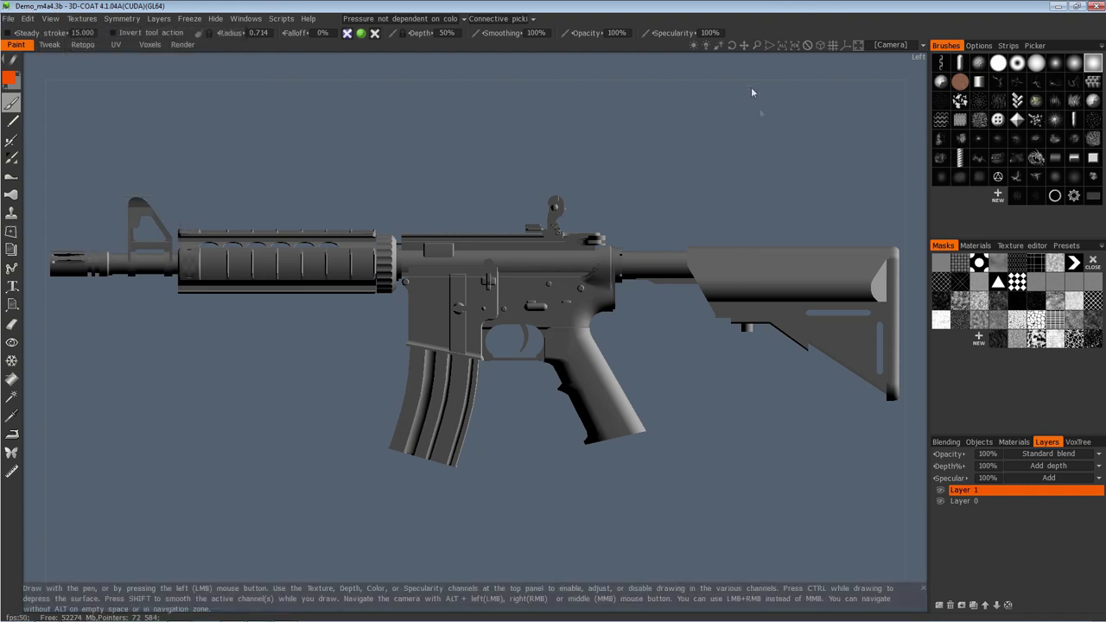
{"action": "left_click", "coordinate": [890, 44]}
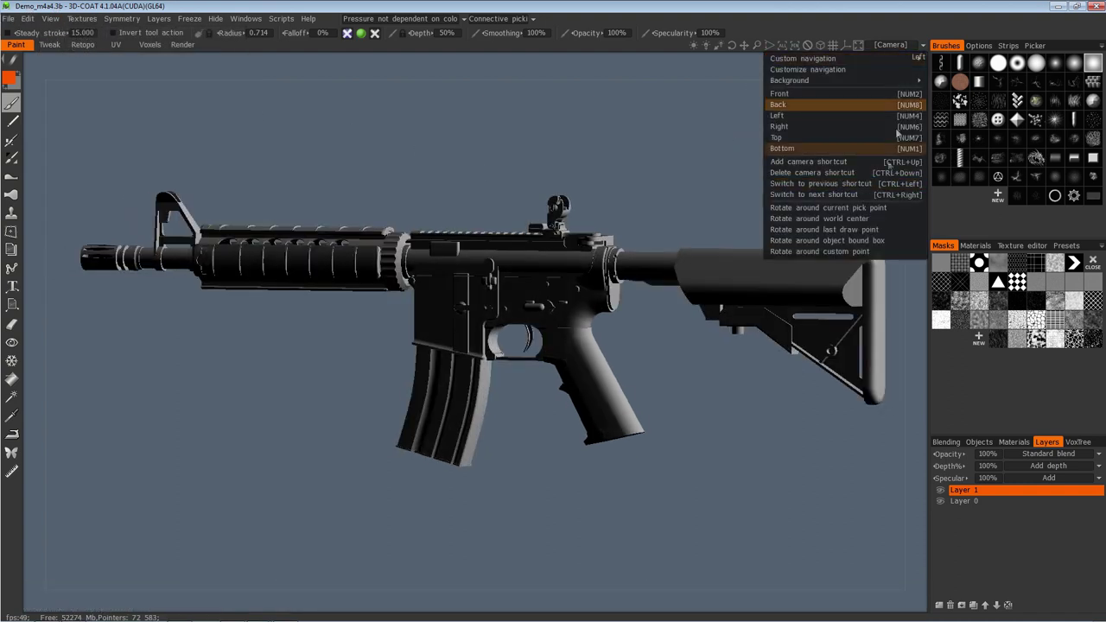
{"action": "left_click", "coordinate": [890, 185]}
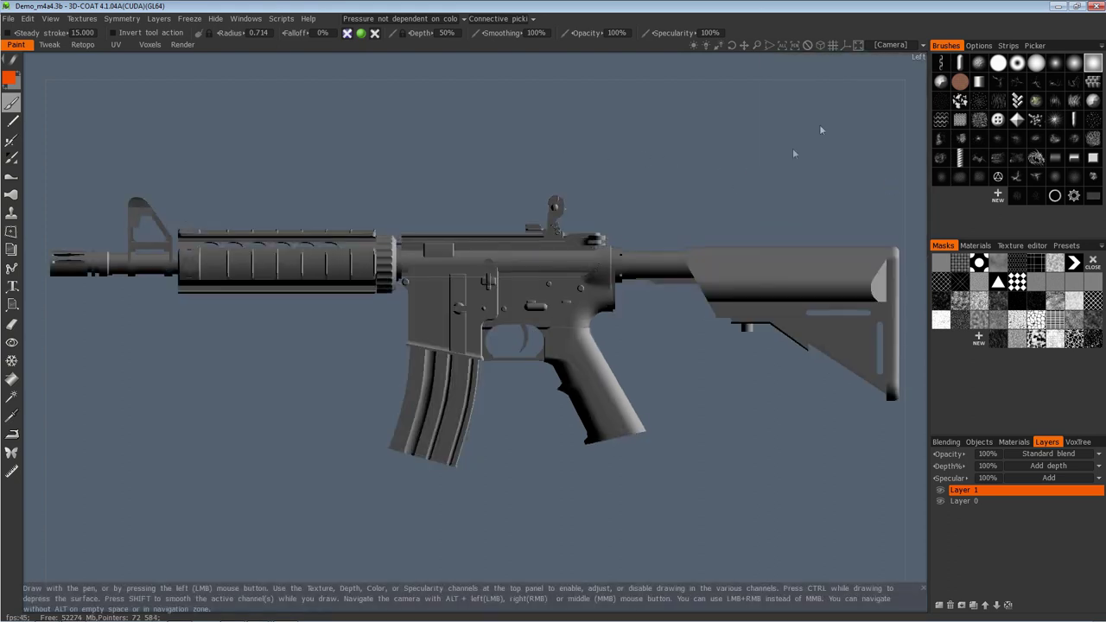
- Send the side-view projection to Photoshop as LayersZ.psd, then return to 3D-Coat
{"action": "left_click", "coordinate": [28, 18]}
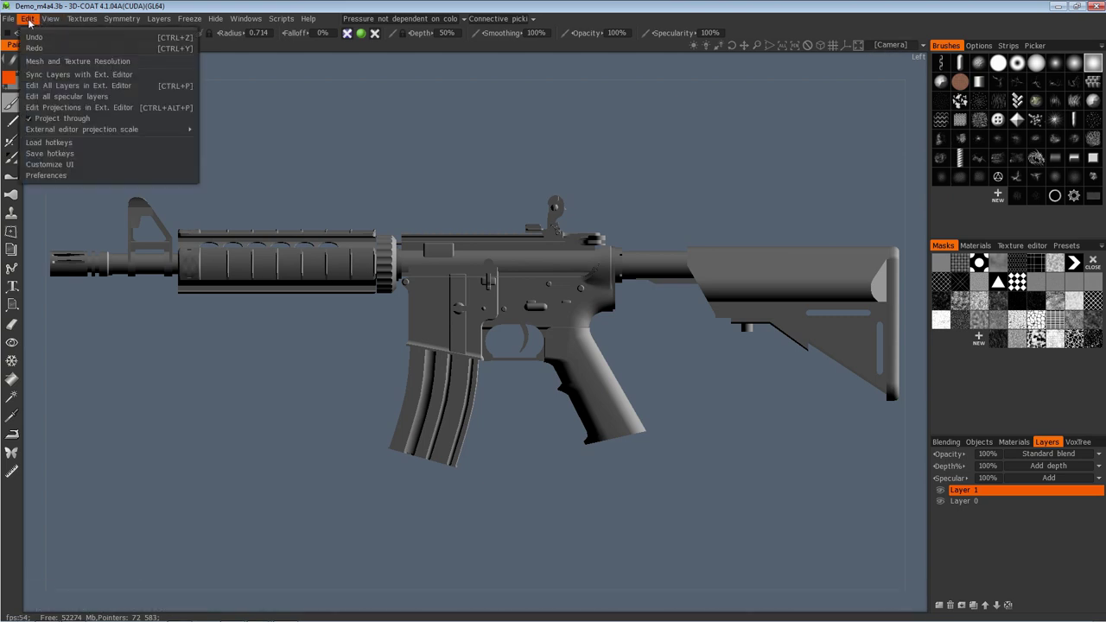
{"action": "left_click", "coordinate": [63, 109]}
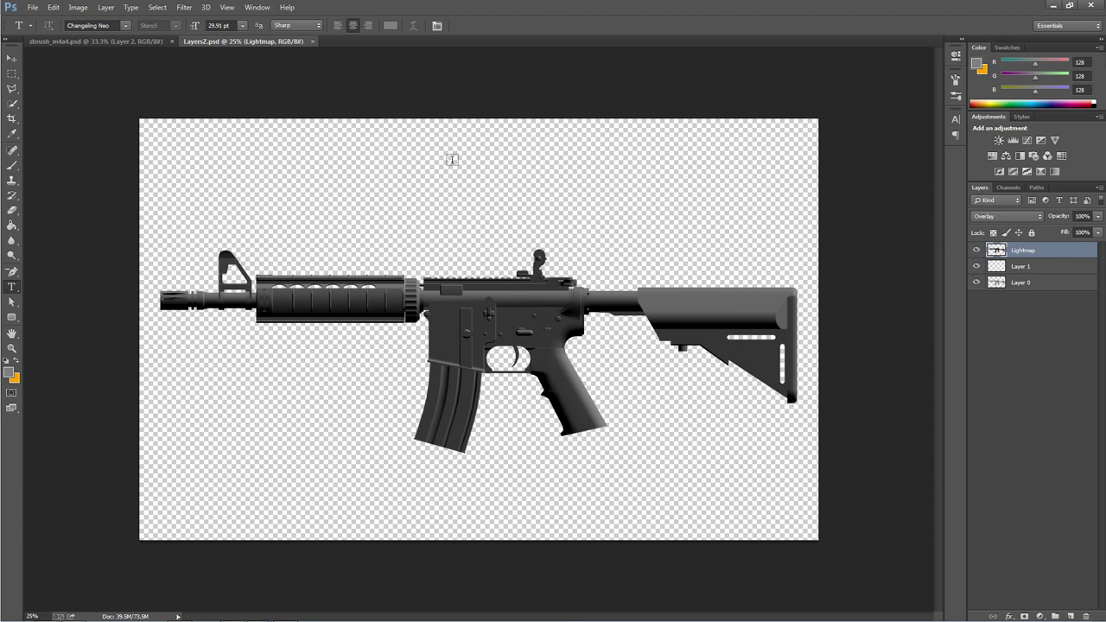
{"action": "key", "text": "alt+Tab"}
- Open the 3D-Coat preferences
{"action": "left_click", "coordinate": [10, 18]}
{"action": "mouse_move", "coordinate": [27, 18]}
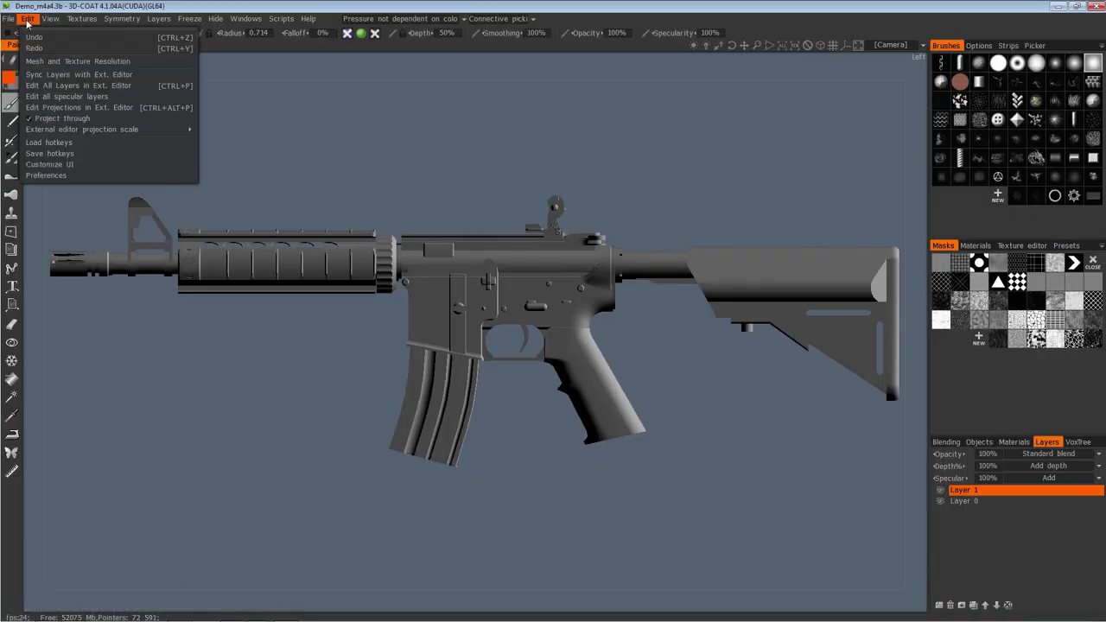
{"action": "left_click", "coordinate": [39, 179]}
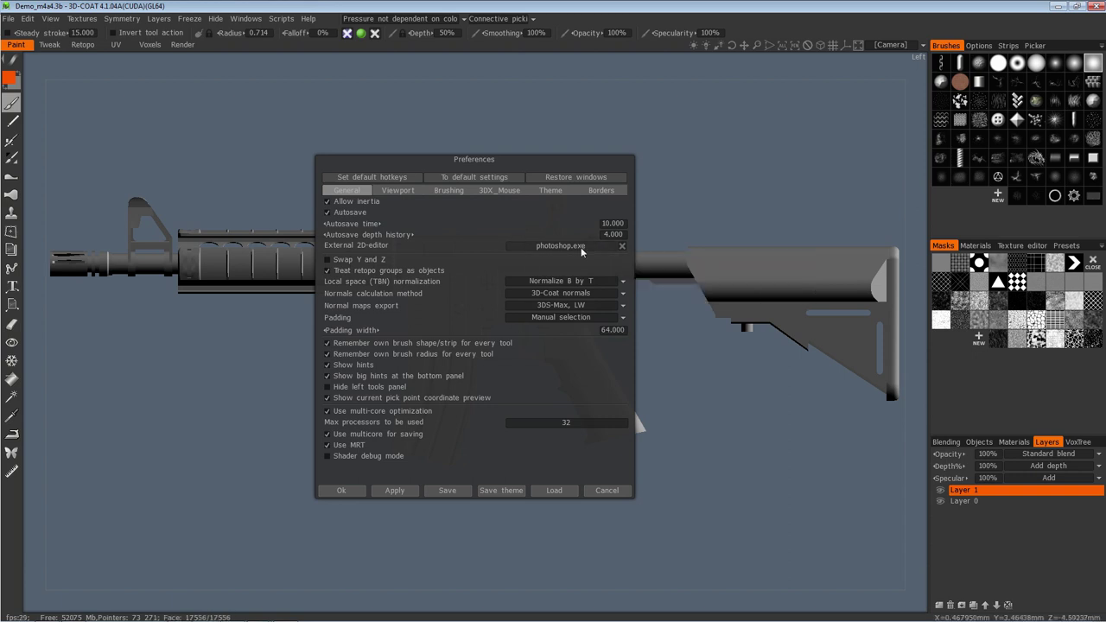
- Accept photoshop.exe as the external 2D editor and return to LayersZ.psd in Photoshop
{"action": "left_click", "coordinate": [341, 490]}
{"action": "key", "text": "alt+Tab"}
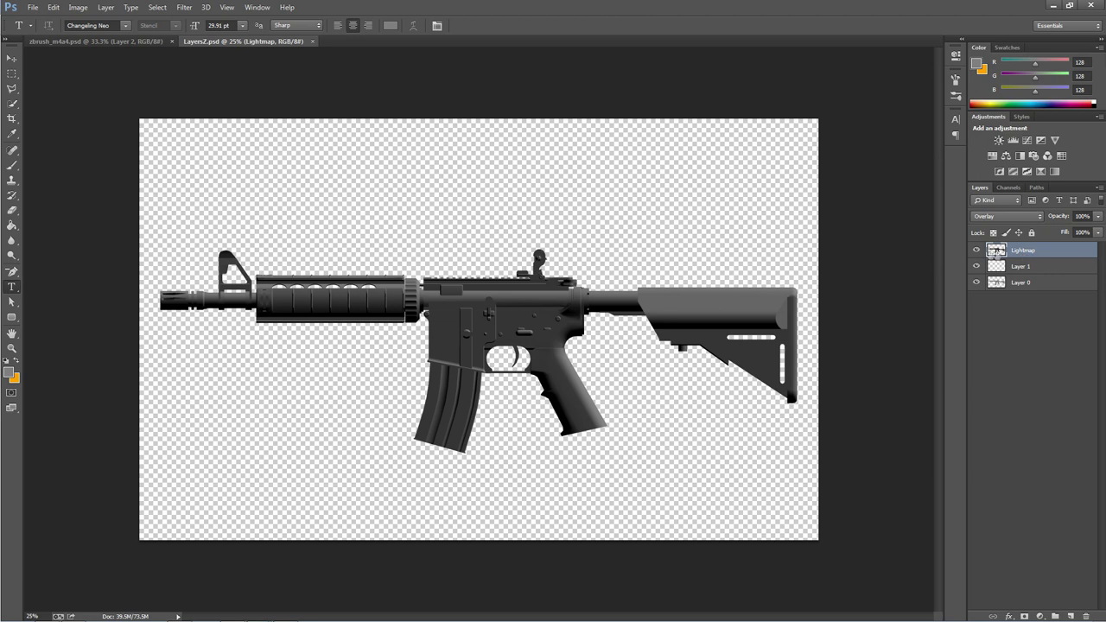
{"action": "left_click", "coordinate": [977, 251]}
{"action": "left_click", "coordinate": [977, 252]}
{"action": "key", "text": "alt+Tab"}
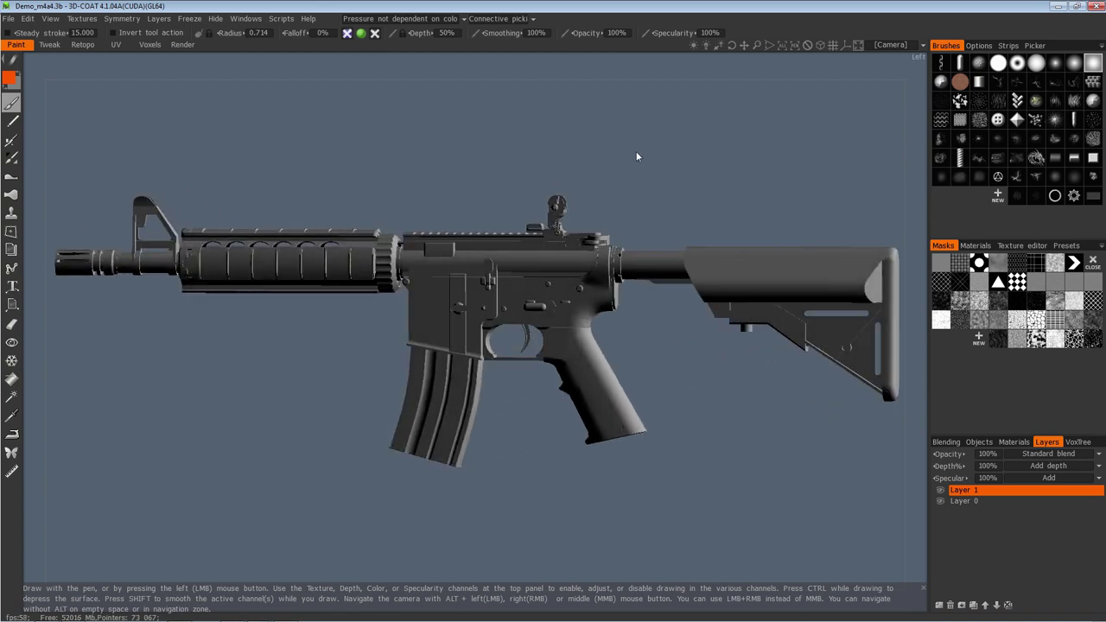
{"action": "key", "text": "alt+Tab"}
{"action": "left_click", "coordinate": [977, 249]}
{"action": "left_click", "coordinate": [977, 250]}
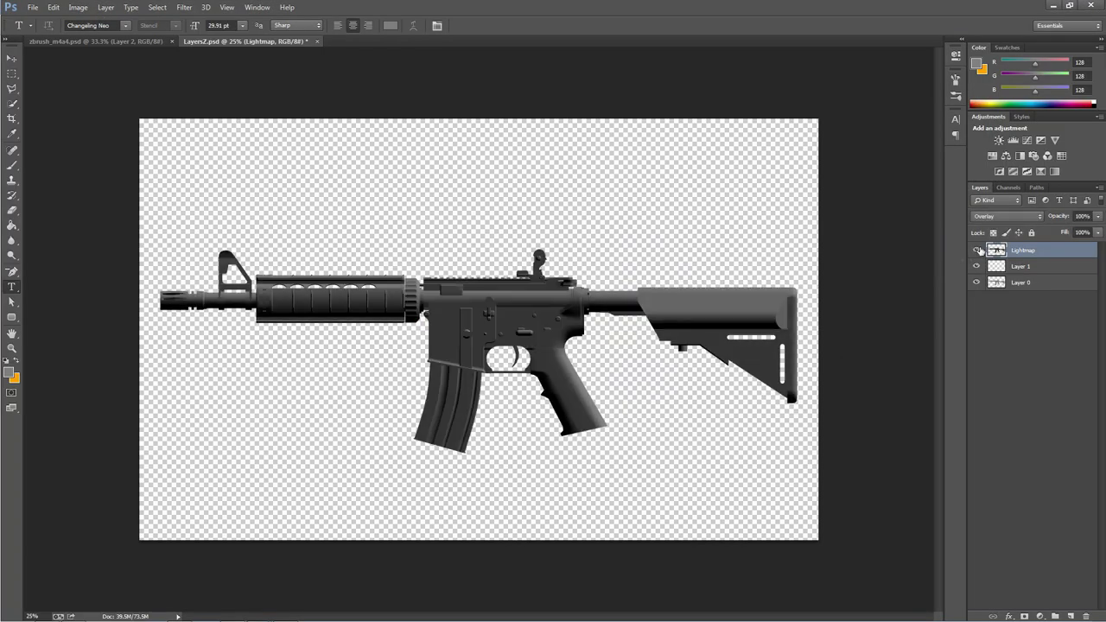
{"action": "left_click", "coordinate": [993, 270]}
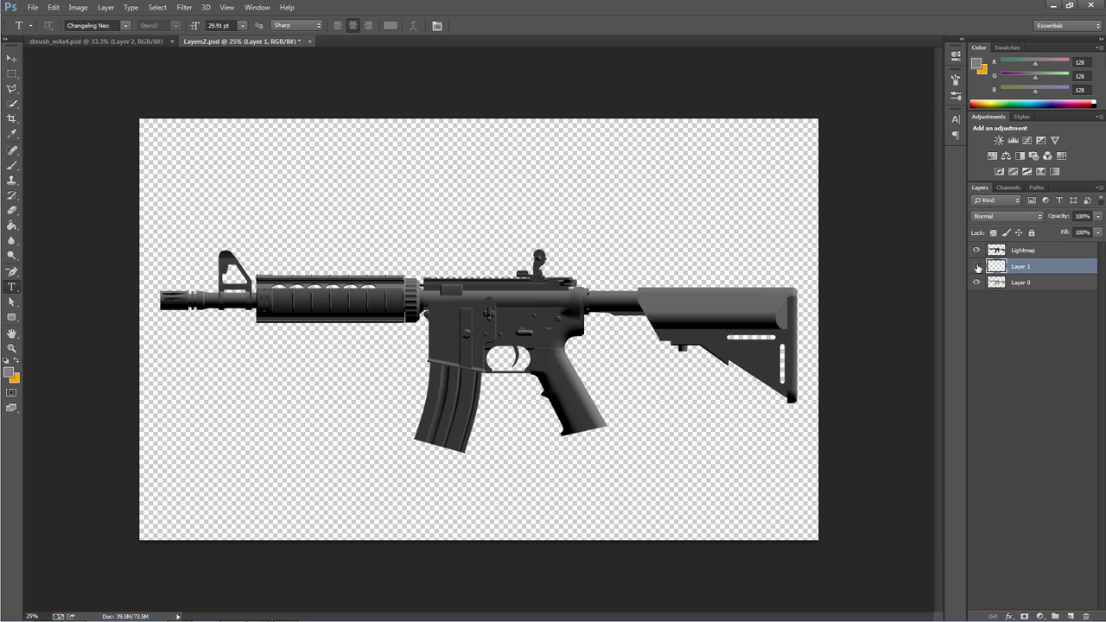
{"action": "left_click", "coordinate": [976, 282], "text": "alt"}
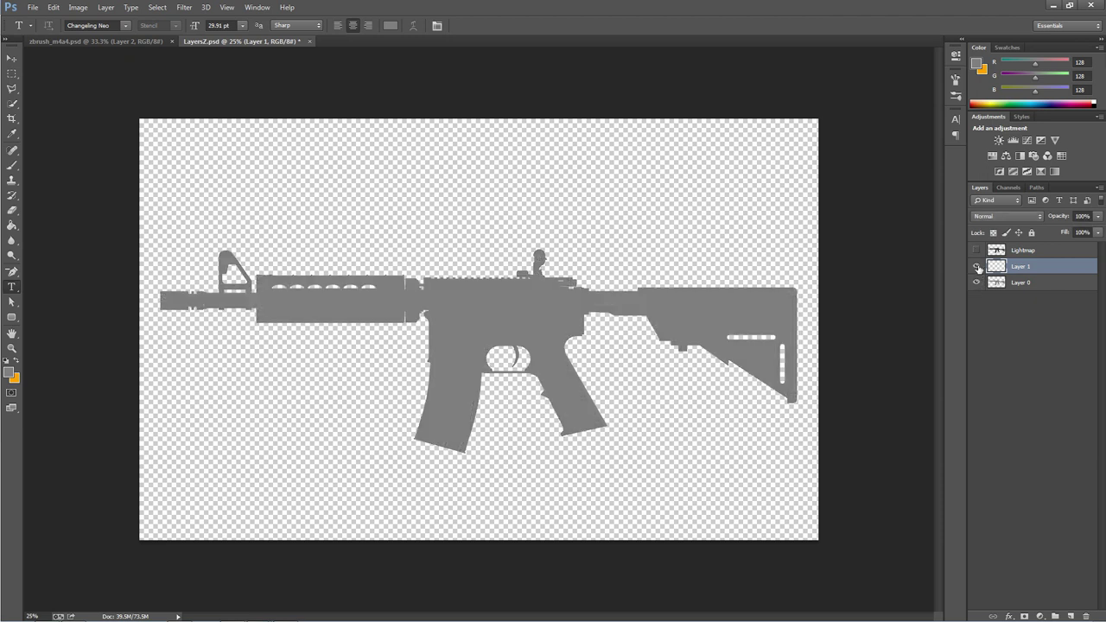
{"action": "left_click", "coordinate": [976, 283]}
{"action": "left_click", "coordinate": [976, 284]}
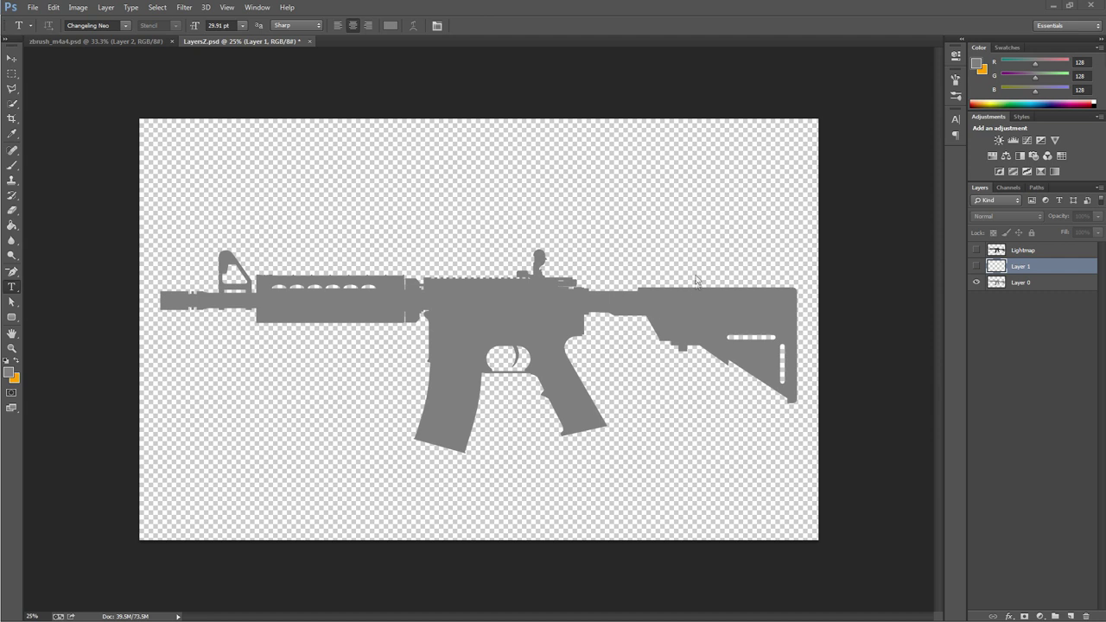
{"action": "left_click", "coordinate": [976, 250]}
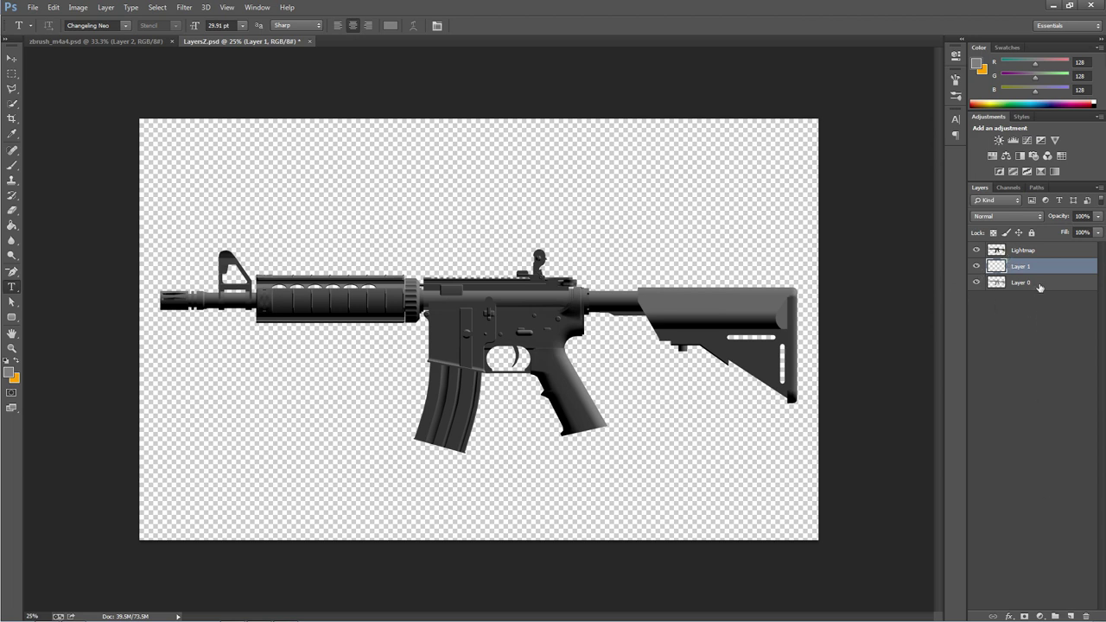
- Add a new empty Layer 2 and move it to the bottom of the layer stack
{"action": "left_click", "coordinate": [1044, 287]}
{"action": "left_click", "coordinate": [1070, 615]}
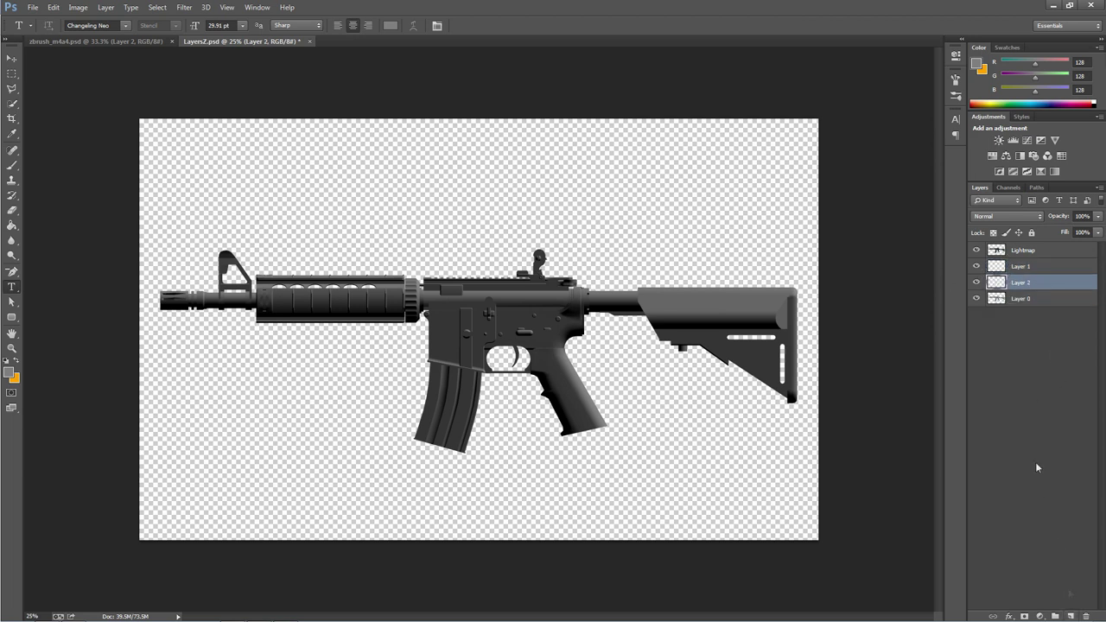
{"action": "left_click_drag", "start_coordinate": [1028, 289], "coordinate": [1026, 305]}
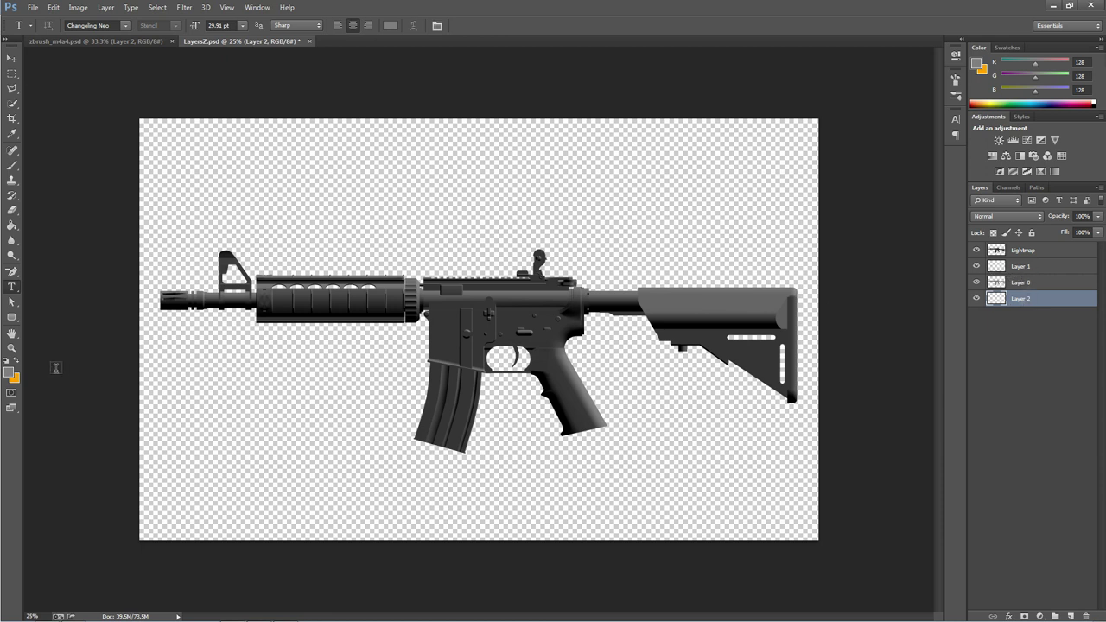
- Set the foreground colour to mid-grey 808080 and fill Layer 2 with it using the Paint Bucket
{"action": "left_click", "coordinate": [9, 373]}
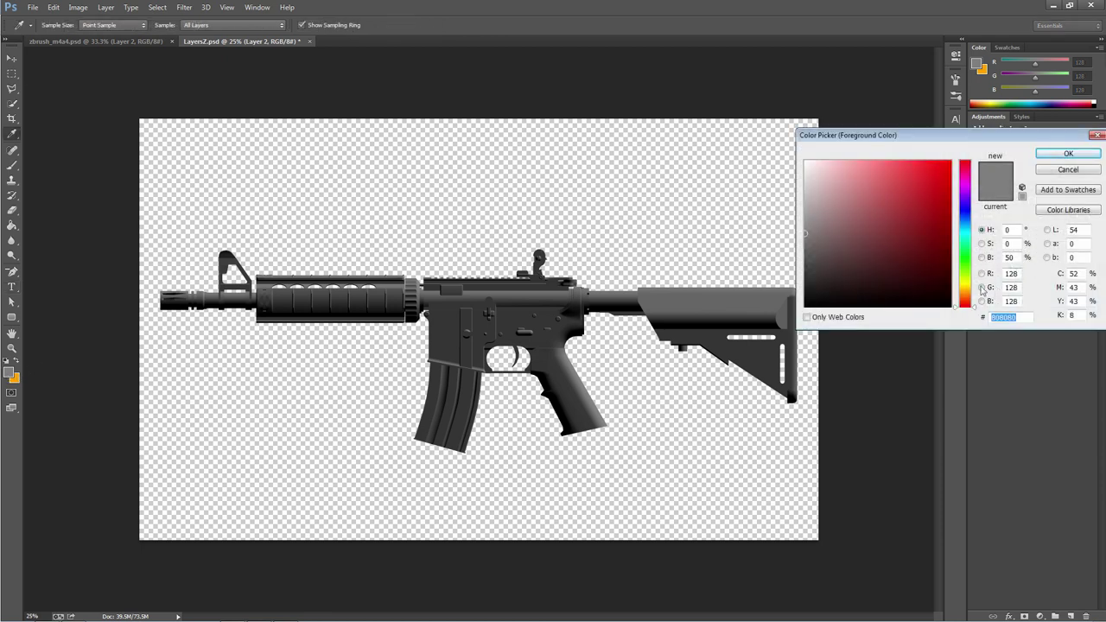
{"action": "left_click_drag", "start_coordinate": [968, 135], "coordinate": [711, 57]}
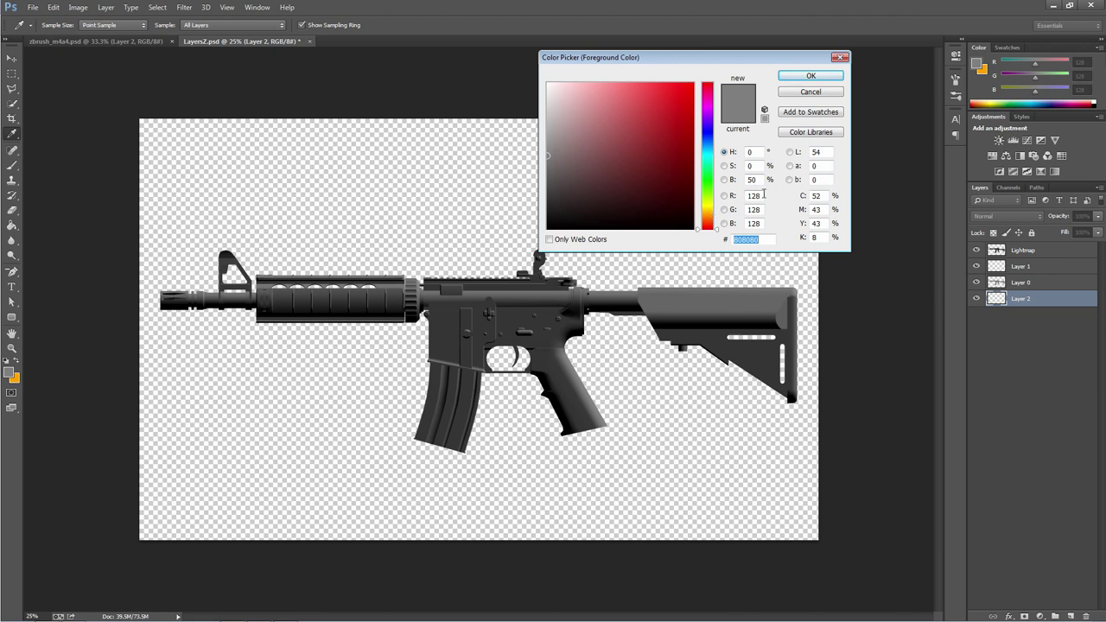
{"action": "left_click", "coordinate": [810, 78]}
{"action": "left_click", "coordinate": [11, 224]}
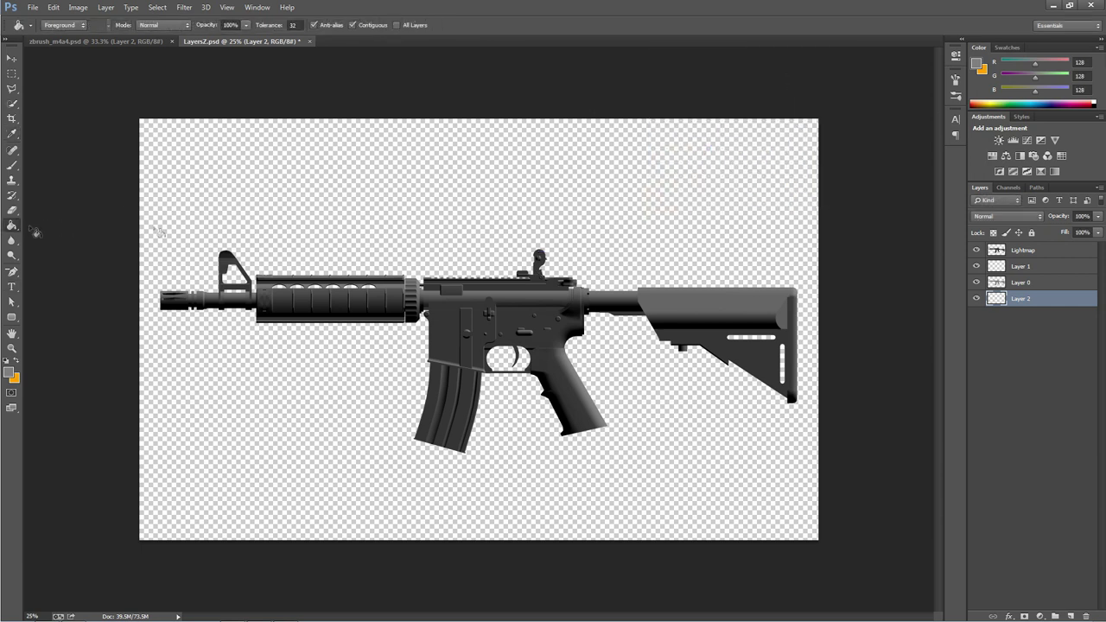
{"action": "left_click", "coordinate": [387, 198]}
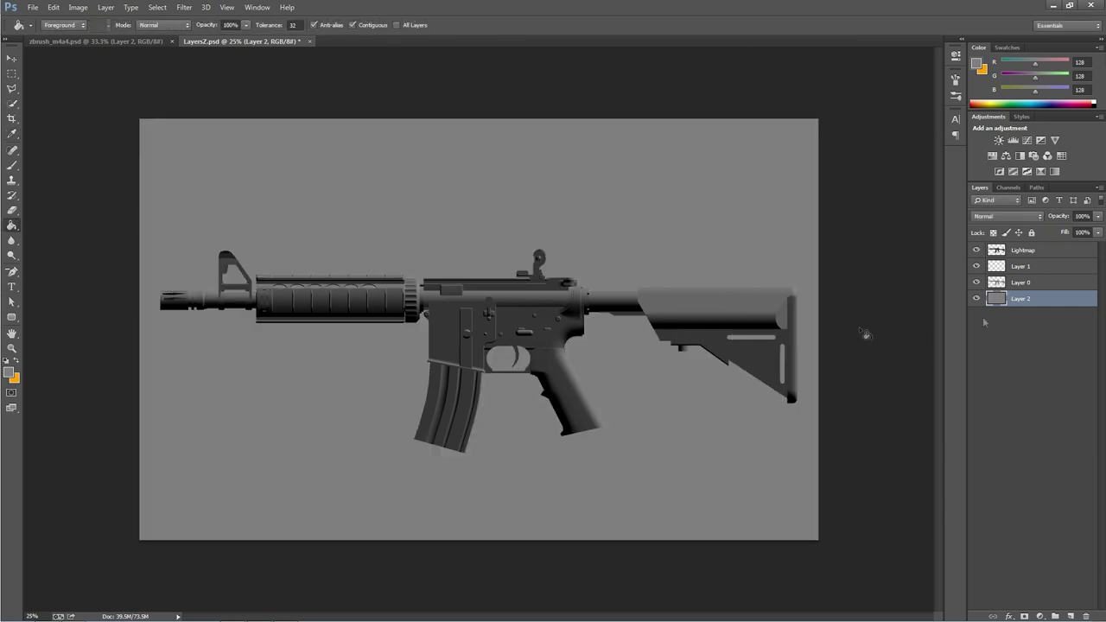
- Make the Lightmap layer visible again and create a new layer group named m4a4
{"action": "left_click", "coordinate": [1021, 283]}
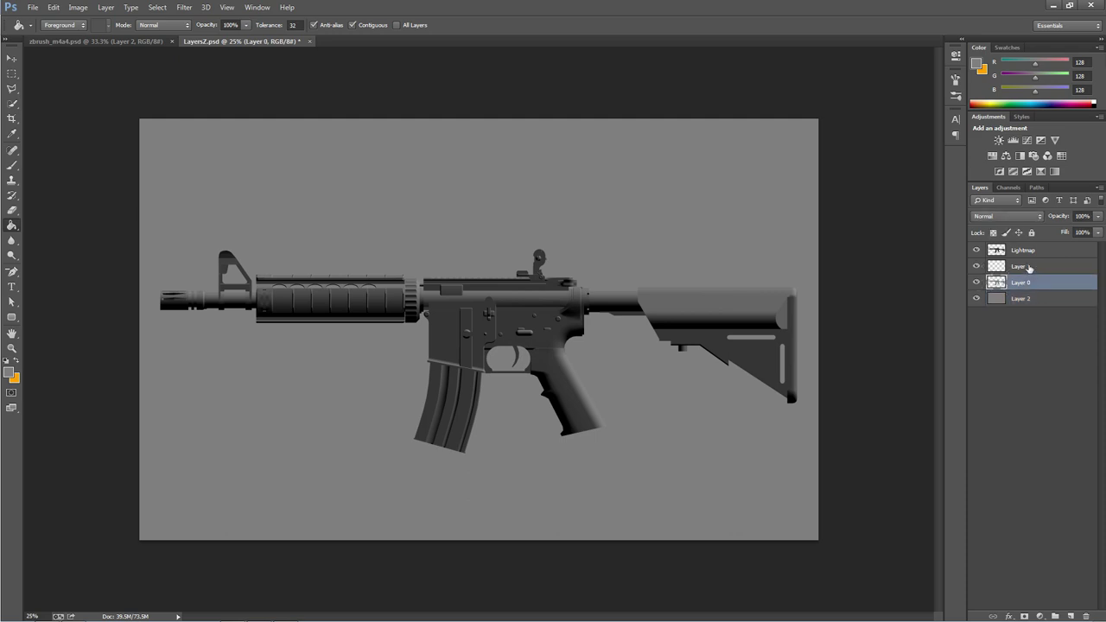
{"action": "left_click", "coordinate": [977, 250]}
{"action": "left_click", "coordinate": [1024, 255]}
{"action": "left_click", "coordinate": [1054, 615]}
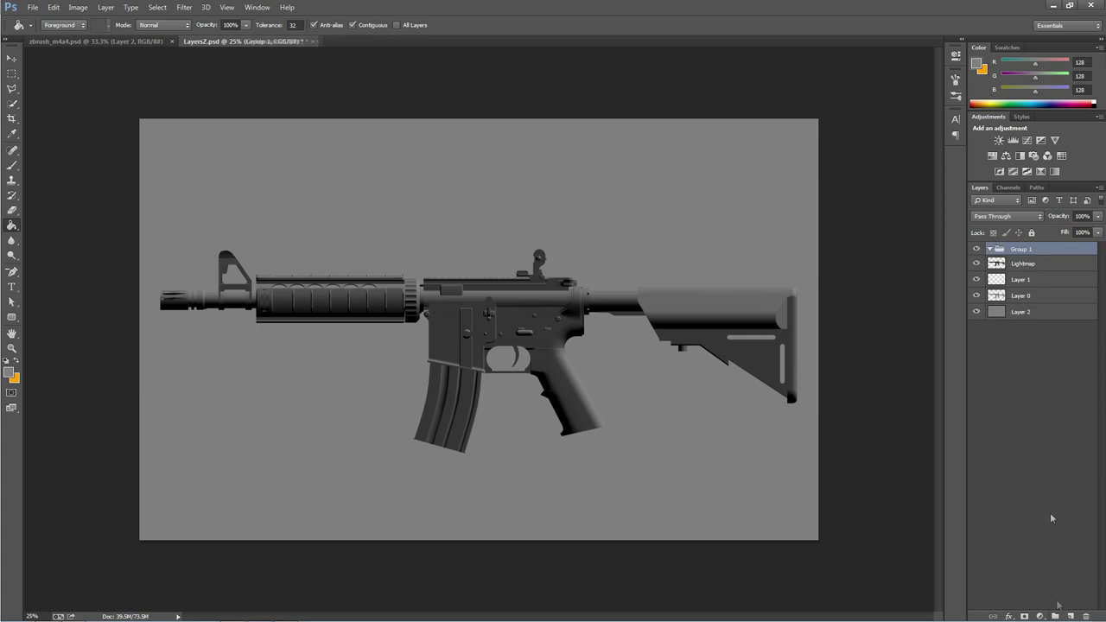
{"action": "double_click", "coordinate": [1021, 248]}
{"action": "type", "text": "m4a4"}
{"action": "key", "text": "Return"}
- Move Lightmap, Layer 1 and Layer 0 into the m4a4 group and check its visibility
{"action": "left_click", "coordinate": [1033, 271]}
{"action": "left_click", "coordinate": [1025, 296], "text": "shift"}
{"action": "left_click_drag", "start_coordinate": [1025, 295], "coordinate": [993, 250]}
{"action": "left_click", "coordinate": [989, 249]}
{"action": "left_click", "coordinate": [976, 249]}
{"action": "left_click", "coordinate": [976, 249]}
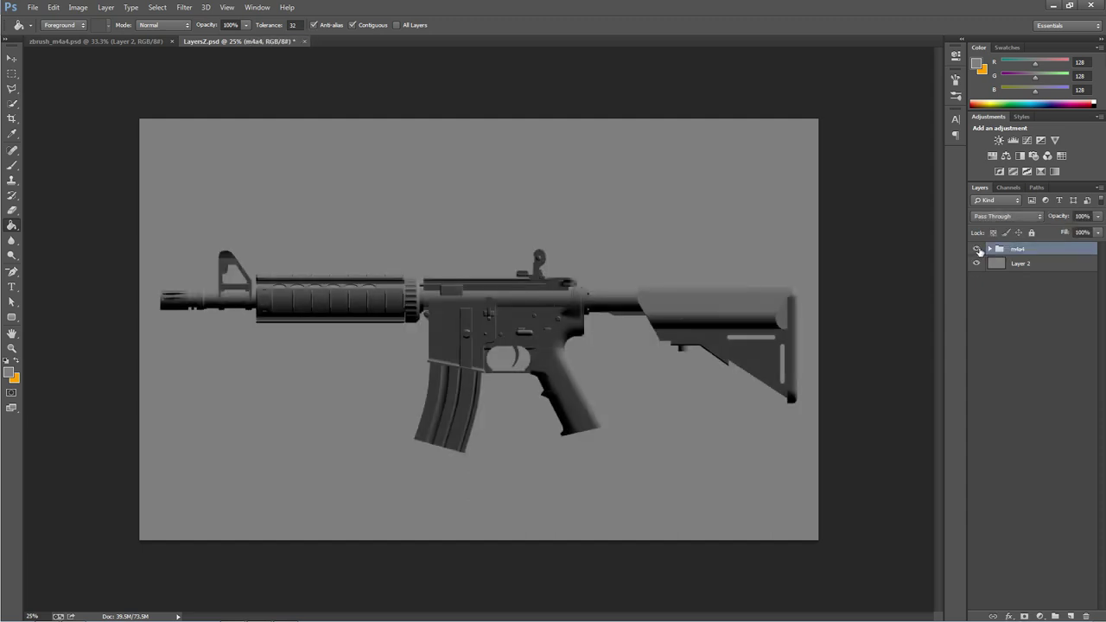
{"action": "left_click", "coordinate": [989, 249]}
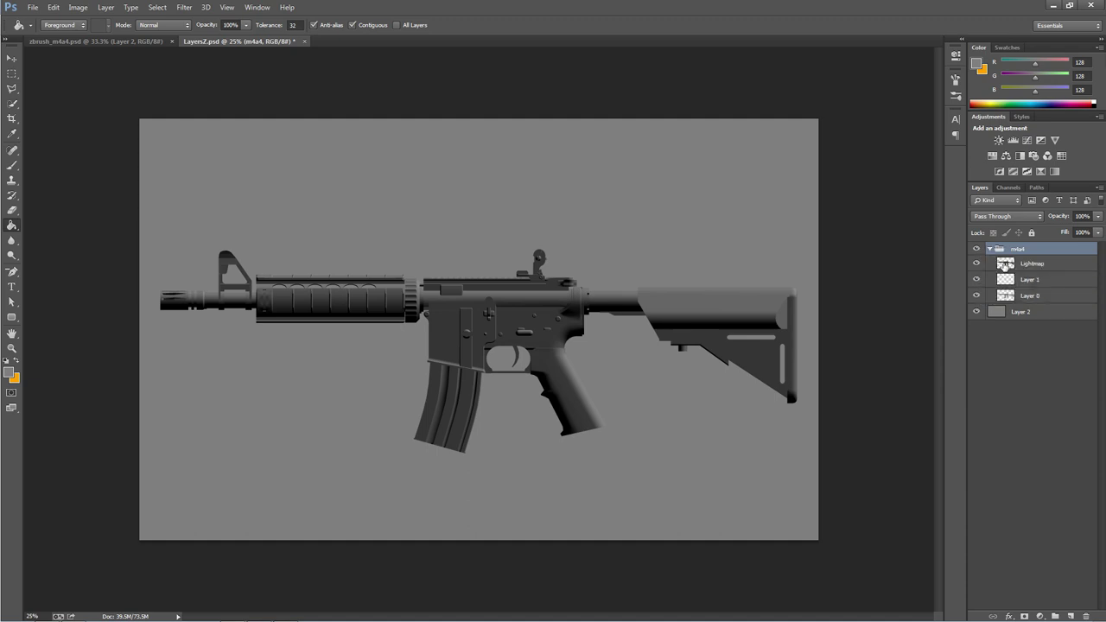
- Brush a broad orange (255, 162, 0) diagonal band across the rifle's receiver on Layer 1
{"action": "left_click", "coordinate": [10, 170]}
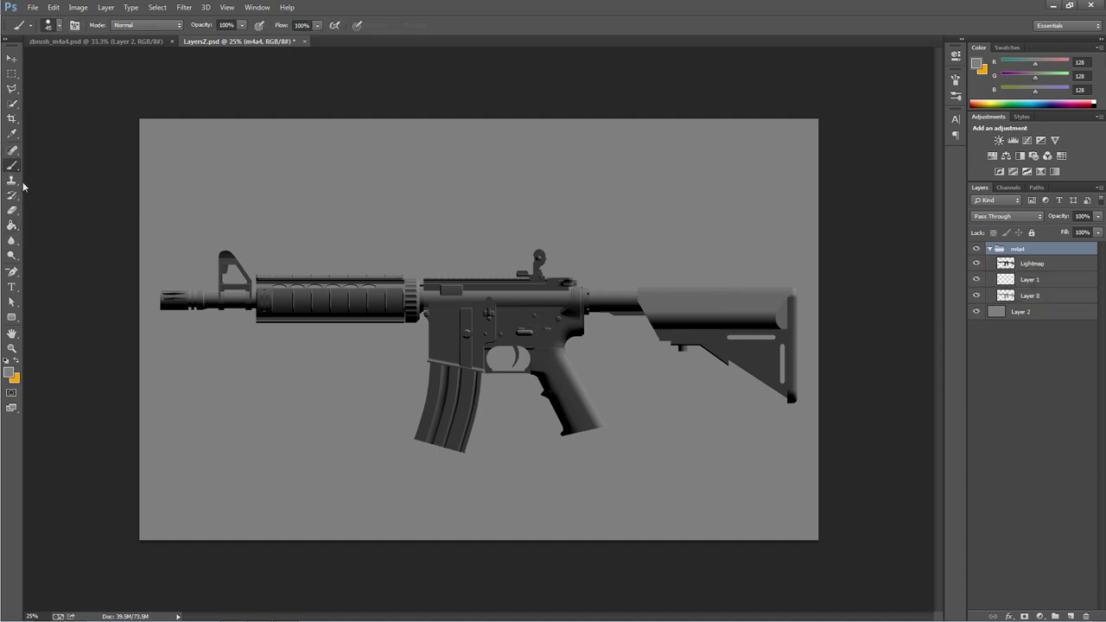
{"action": "left_click_drag", "start_coordinate": [329, 400], "coordinate": [587, 252]}
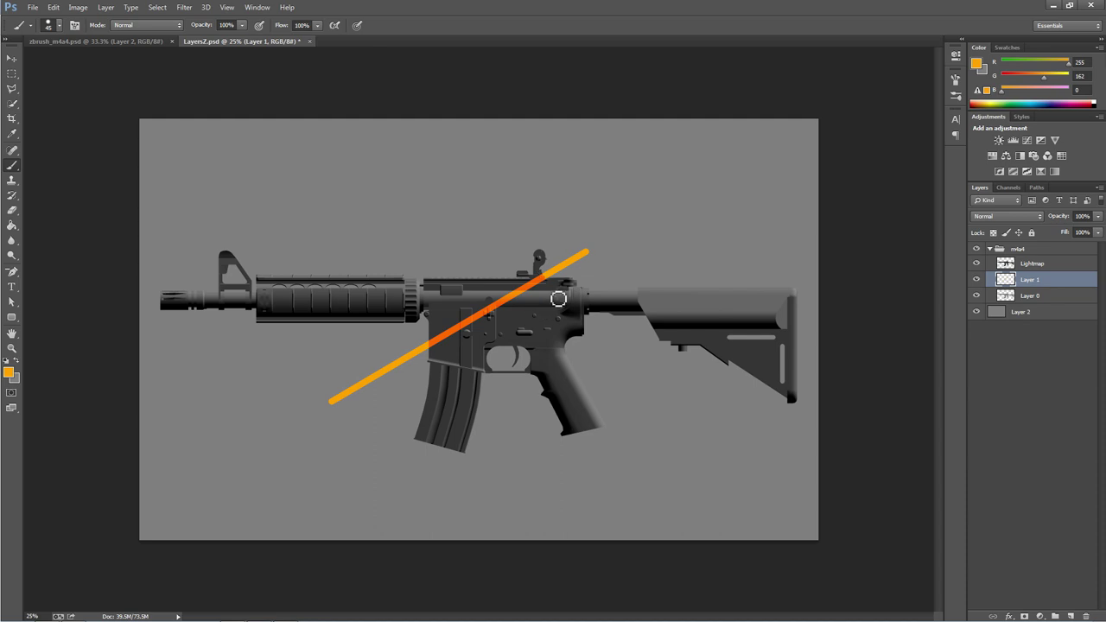
{"action": "left_click_drag", "start_coordinate": [371, 398], "coordinate": [587, 256]}
{"action": "left_click", "coordinate": [359, 425], "text": "shift"}
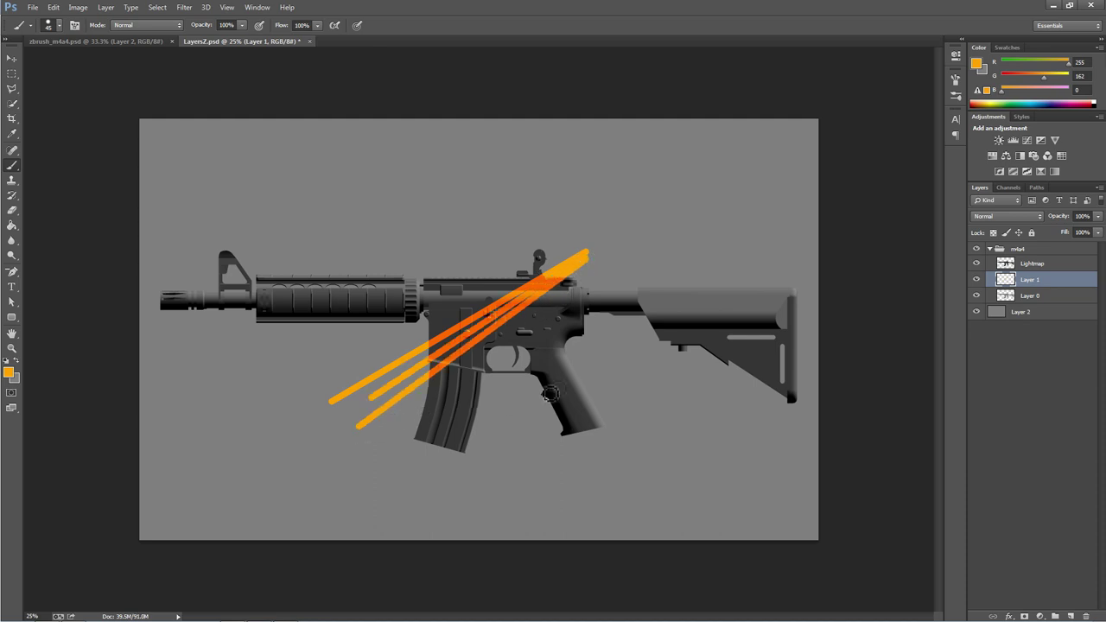
{"action": "mouse_move", "coordinate": [563, 288]}
{"action": "left_mouse_down"}
{"action": "mouse_move", "coordinate": [382, 412]}
{"action": "mouse_move", "coordinate": [449, 347]}
{"action": "mouse_move", "coordinate": [395, 398]}
{"action": "mouse_move", "coordinate": [421, 355]}
{"action": "mouse_move", "coordinate": [419, 367]}
{"action": "mouse_move", "coordinate": [451, 356]}
{"action": "mouse_move", "coordinate": [531, 305]}
{"action": "left_mouse_up"}
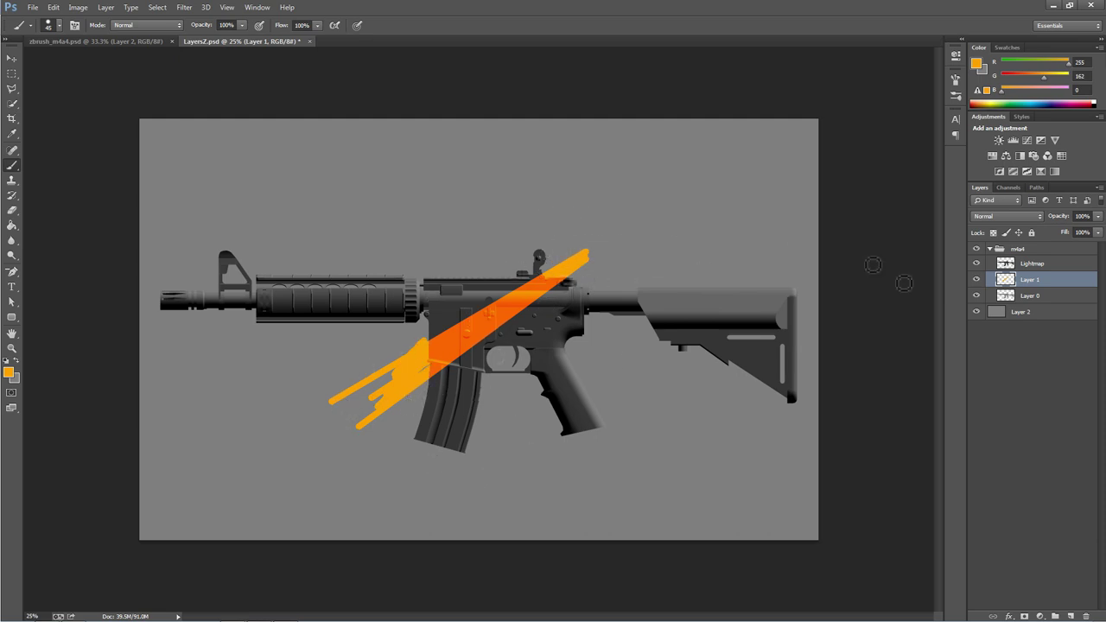
- Load the Lightmap silhouette as a selection and add it as a layer mask on the m4a4 group, then reselect Layer 1
{"action": "left_click", "coordinate": [1005, 264], "text": "ctrl"}
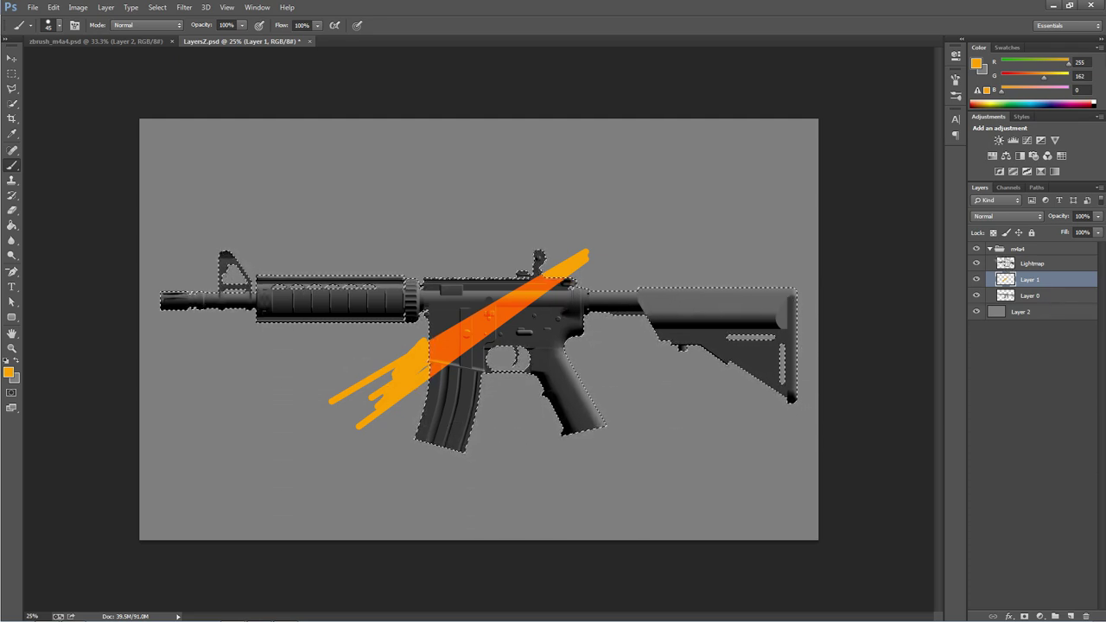
{"action": "left_click", "coordinate": [1010, 249]}
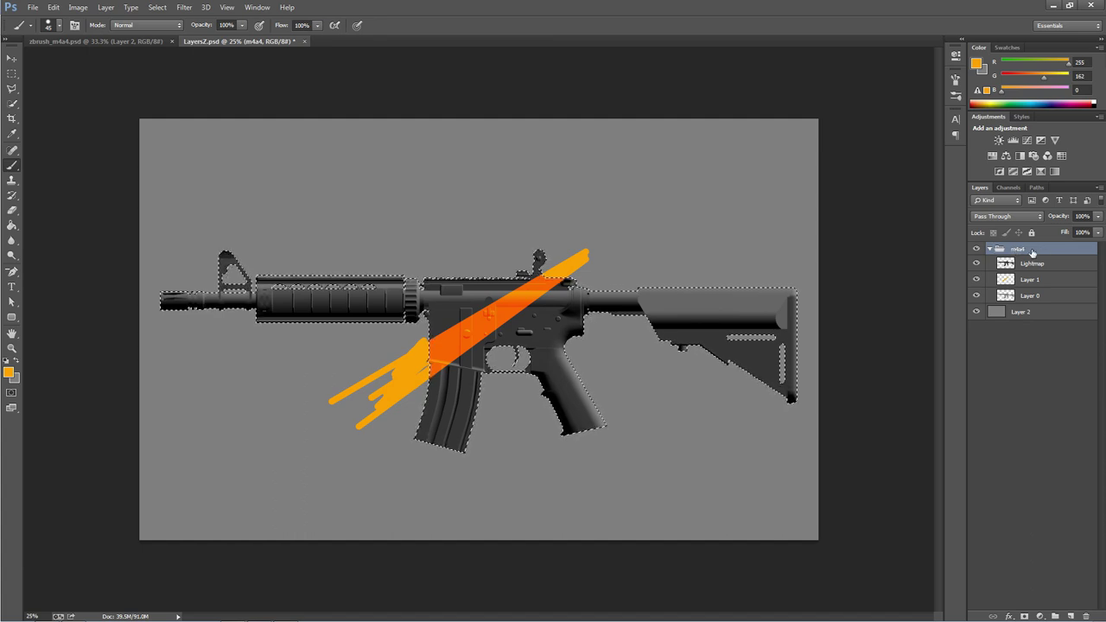
{"action": "left_click", "coordinate": [1024, 615]}
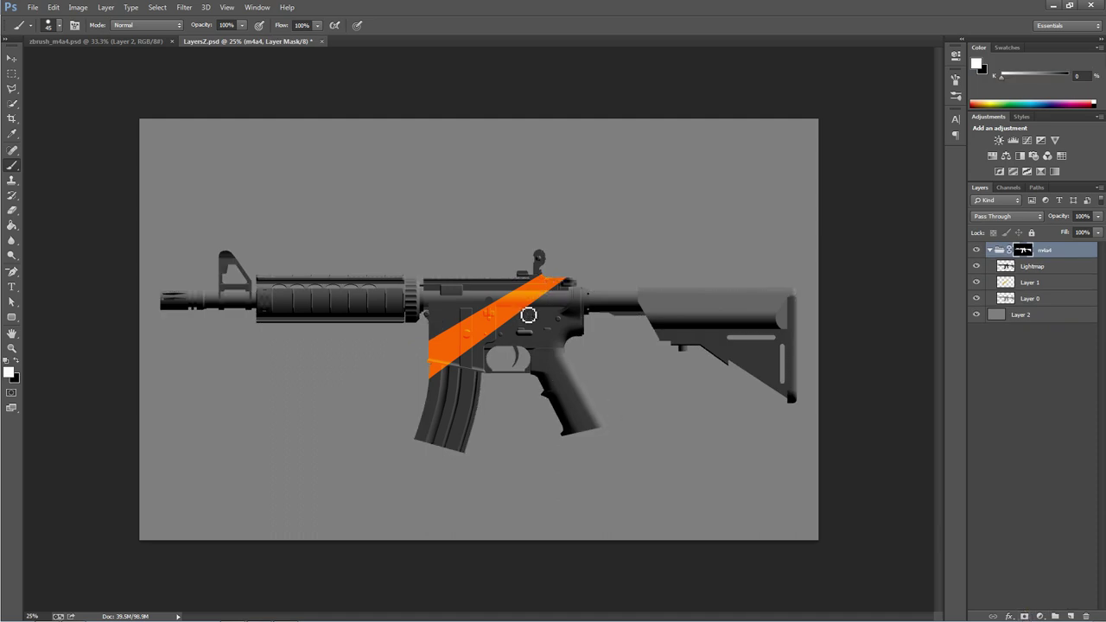
{"action": "left_click", "coordinate": [1026, 279]}
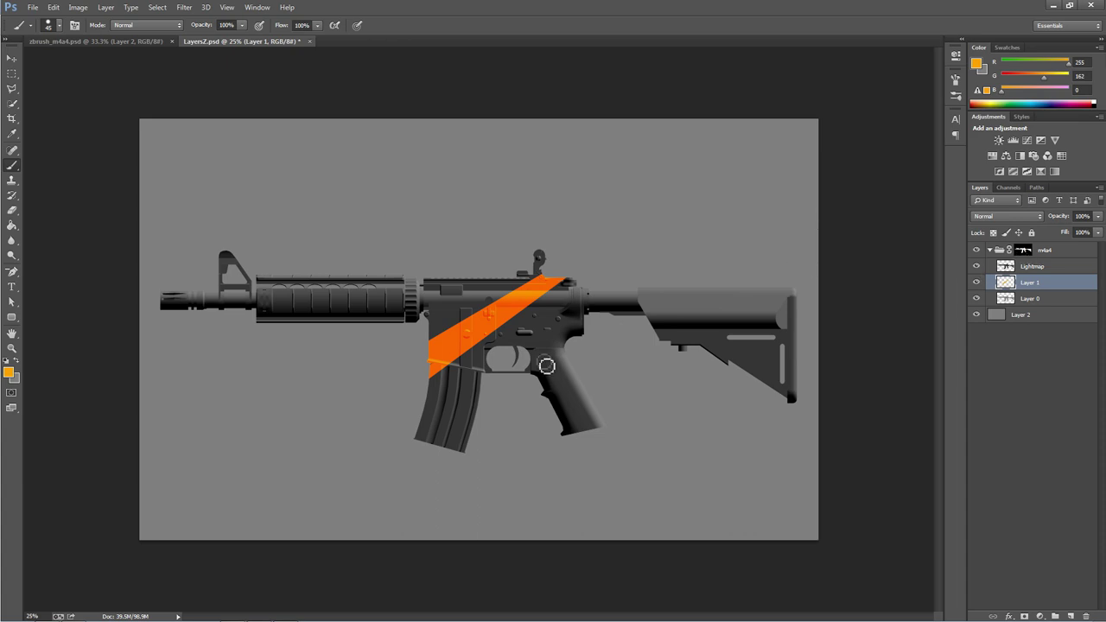
- Paint four more orange diagonal stripes over the receiver, magazine and pistol grip on Layer 1
{"action": "left_click_drag", "start_coordinate": [584, 278], "coordinate": [415, 446]}
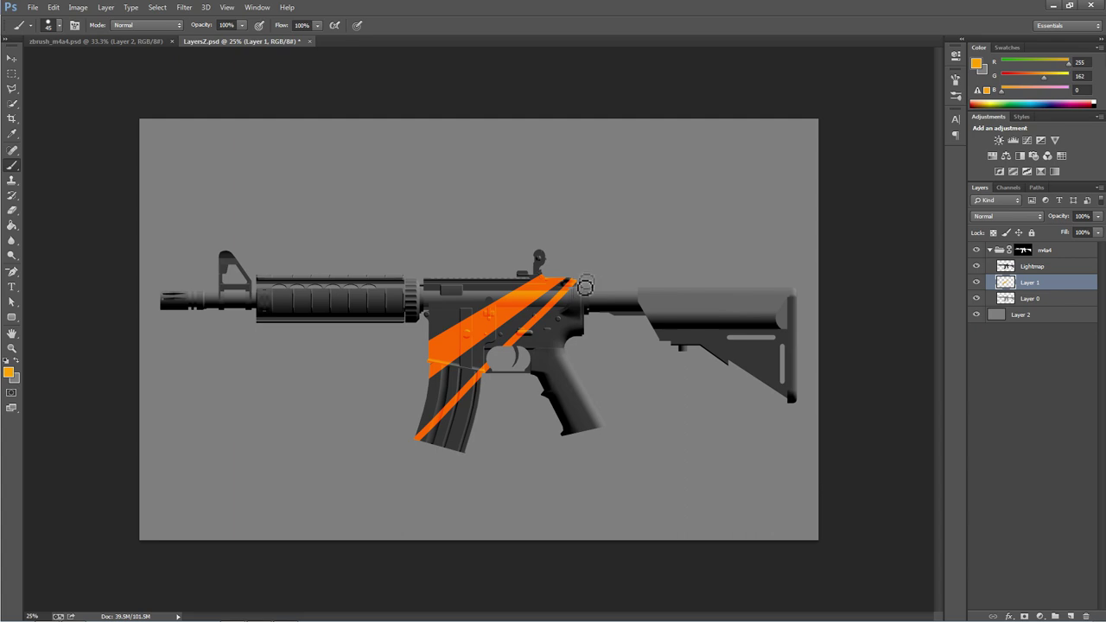
{"action": "left_click_drag", "start_coordinate": [593, 285], "coordinate": [459, 451]}
{"action": "mouse_move", "coordinate": [574, 301]}
{"action": "left_mouse_down"}
{"action": "mouse_move", "coordinate": [430, 453]}
{"action": "mouse_move", "coordinate": [483, 397]}
{"action": "mouse_move", "coordinate": [440, 471]}
{"action": "left_mouse_up"}
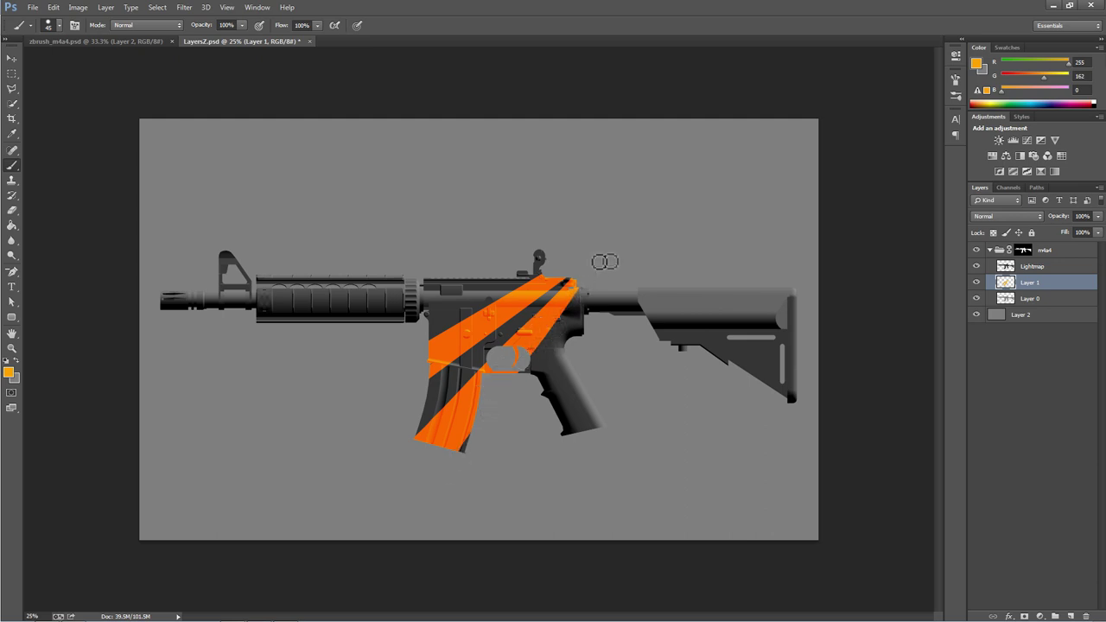
{"action": "mouse_move", "coordinate": [591, 285]}
{"action": "left_mouse_down"}
{"action": "mouse_move", "coordinate": [570, 466]}
{"action": "mouse_move", "coordinate": [587, 315]}
{"action": "mouse_move", "coordinate": [570, 424]}
{"action": "mouse_move", "coordinate": [562, 406]}
{"action": "mouse_move", "coordinate": [557, 436]}
{"action": "mouse_move", "coordinate": [582, 336]}
{"action": "left_mouse_up"}
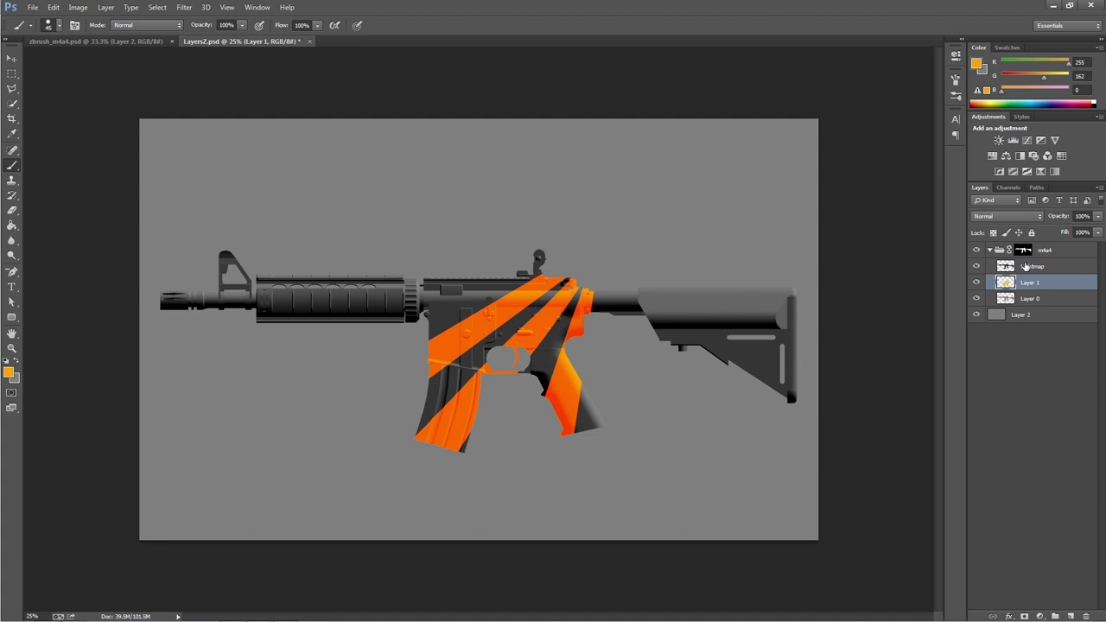
{"action": "left_click", "coordinate": [1029, 268]}
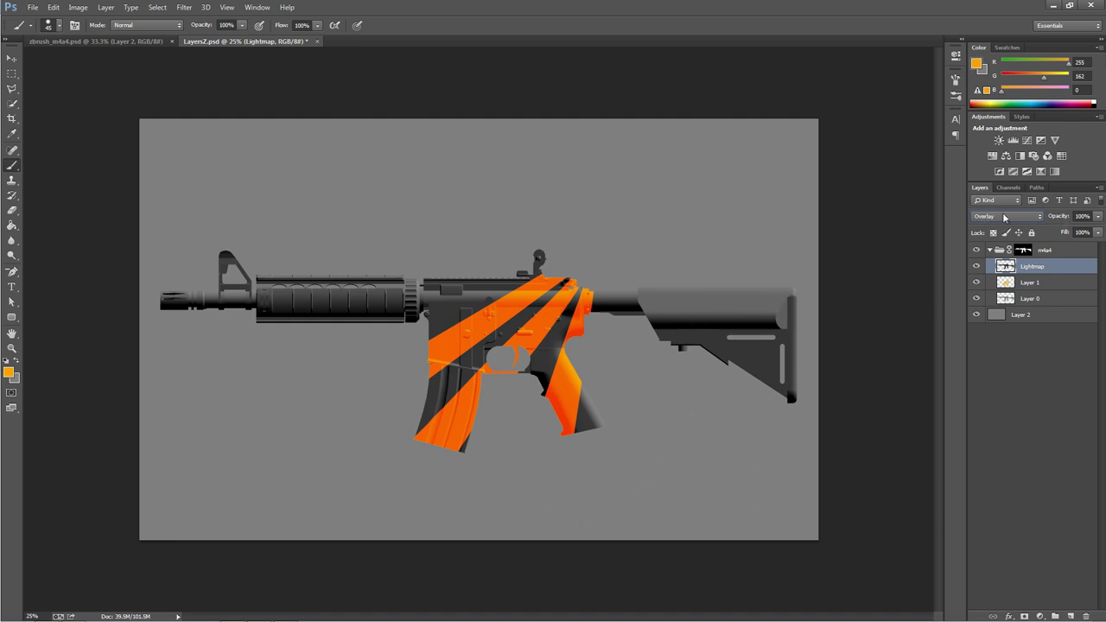
- Set the Lightmap layer to Hard Light blend mode at 40% opacity
{"action": "left_click", "coordinate": [1004, 218]}
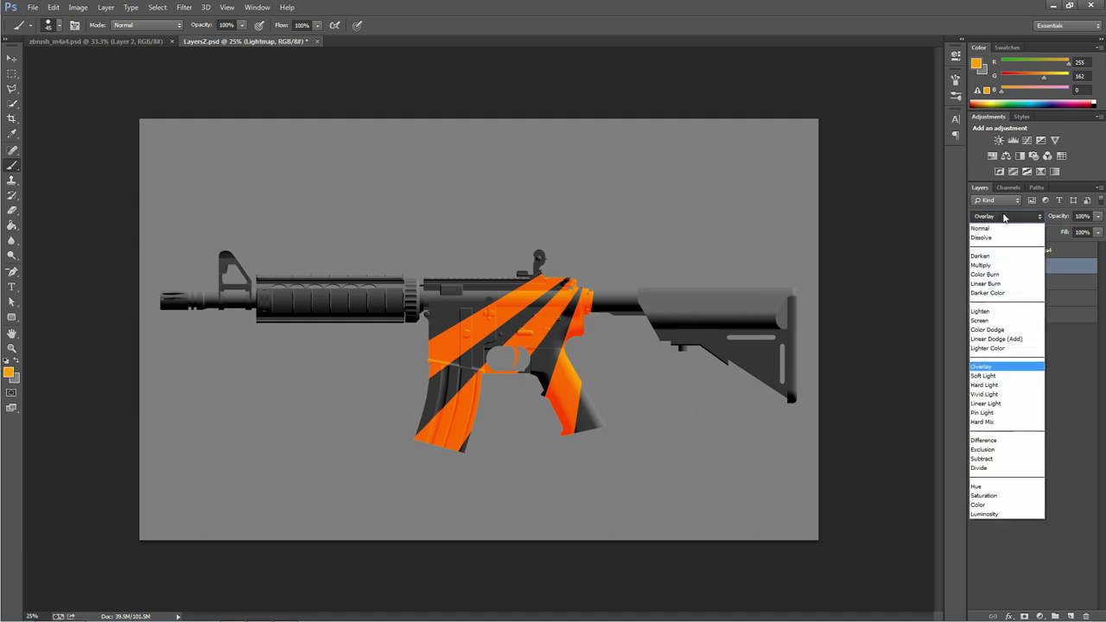
{"action": "left_click", "coordinate": [1003, 385]}
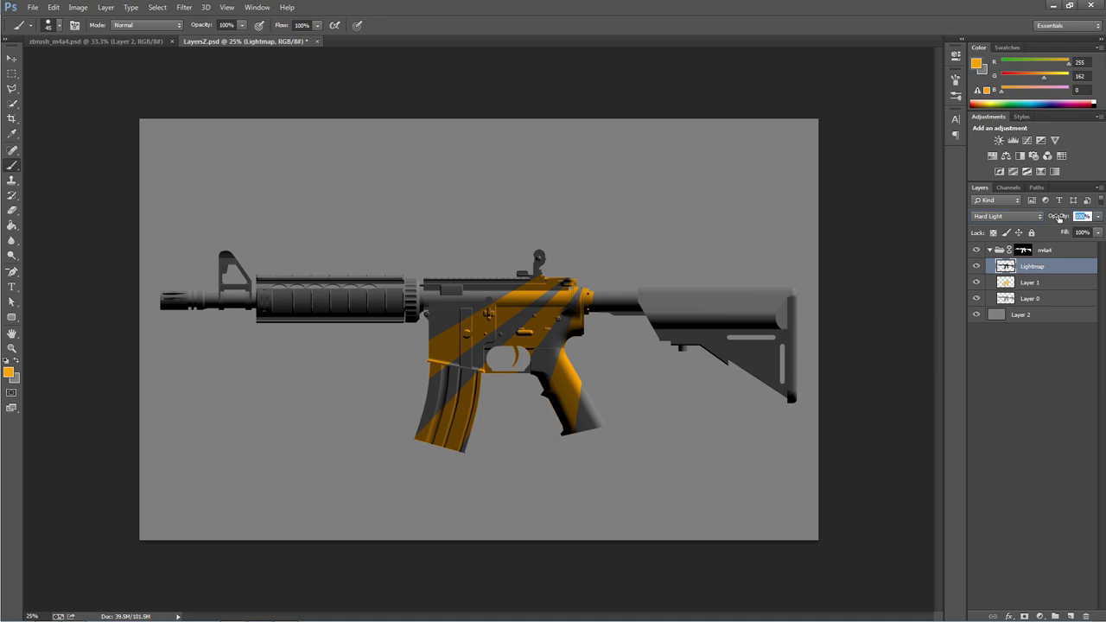
{"action": "type", "text": "50"}
{"action": "key", "text": "Return"}
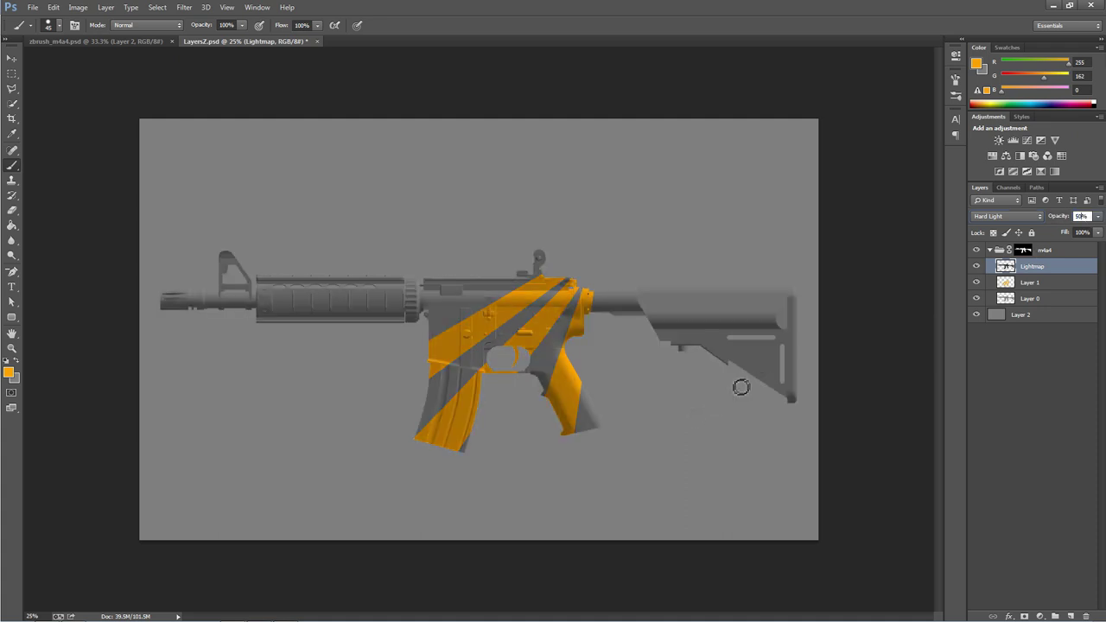
{"action": "type", "text": "40"}
{"action": "key", "text": "Return"}
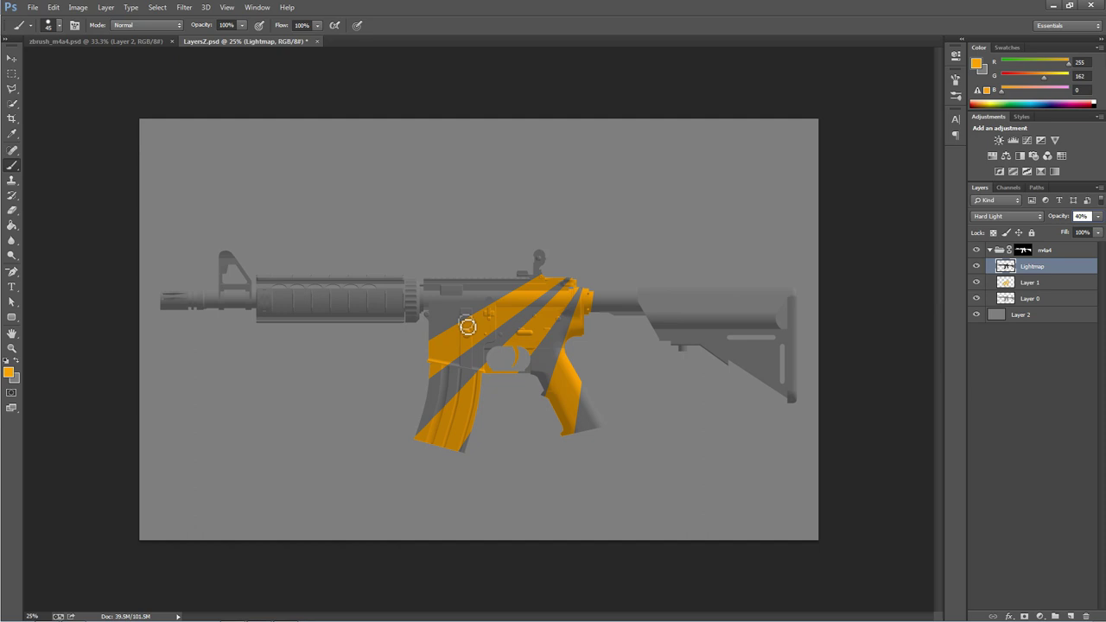
- Toggle the Lightmap layer's visibility to compare the rifle's shading with and without it
{"action": "left_click", "coordinate": [995, 282]}
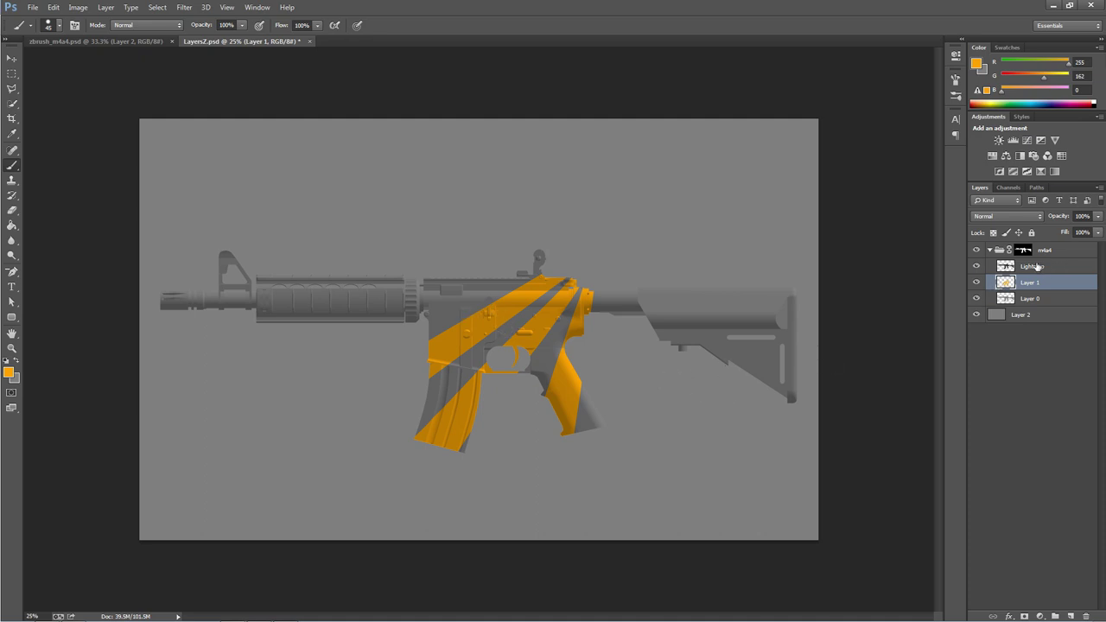
{"action": "left_click", "coordinate": [1036, 269]}
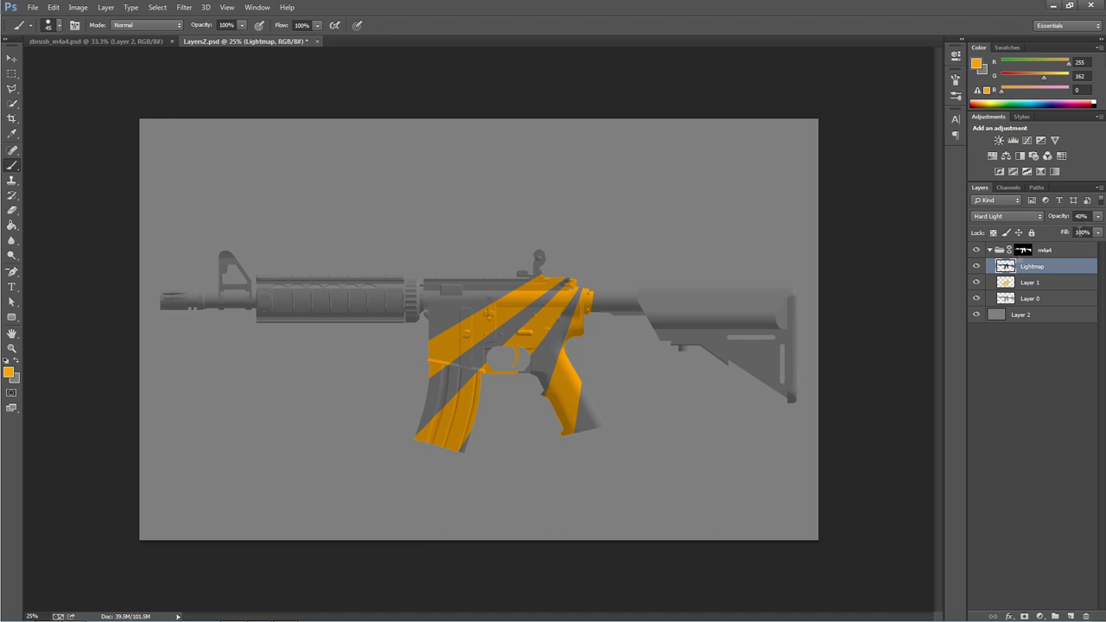
{"action": "left_click", "coordinate": [976, 267]}
{"action": "left_click", "coordinate": [976, 267]}
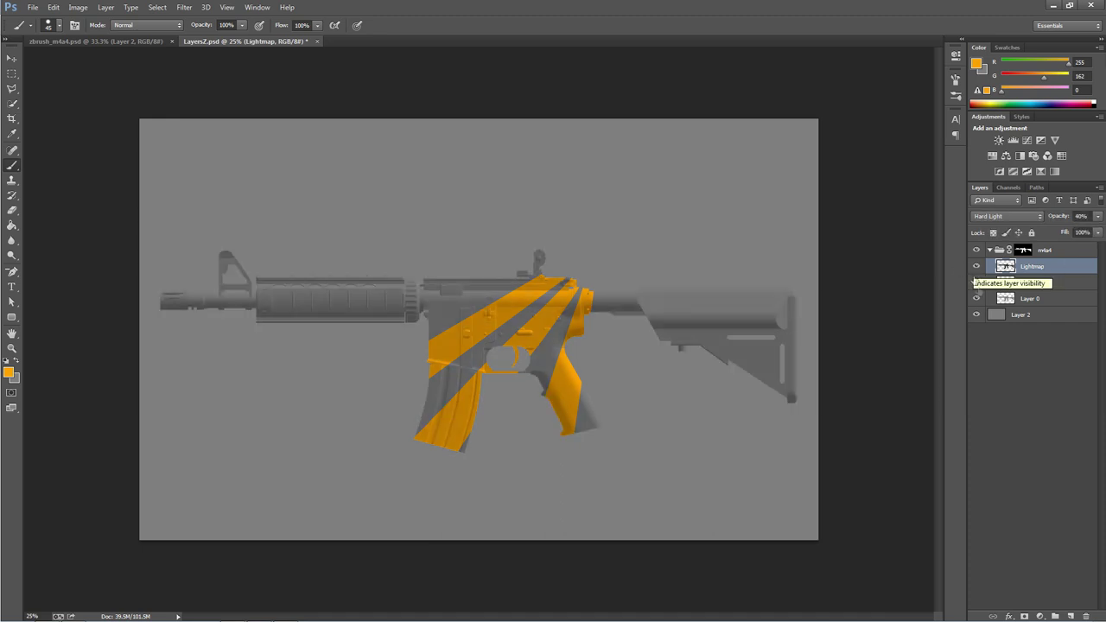